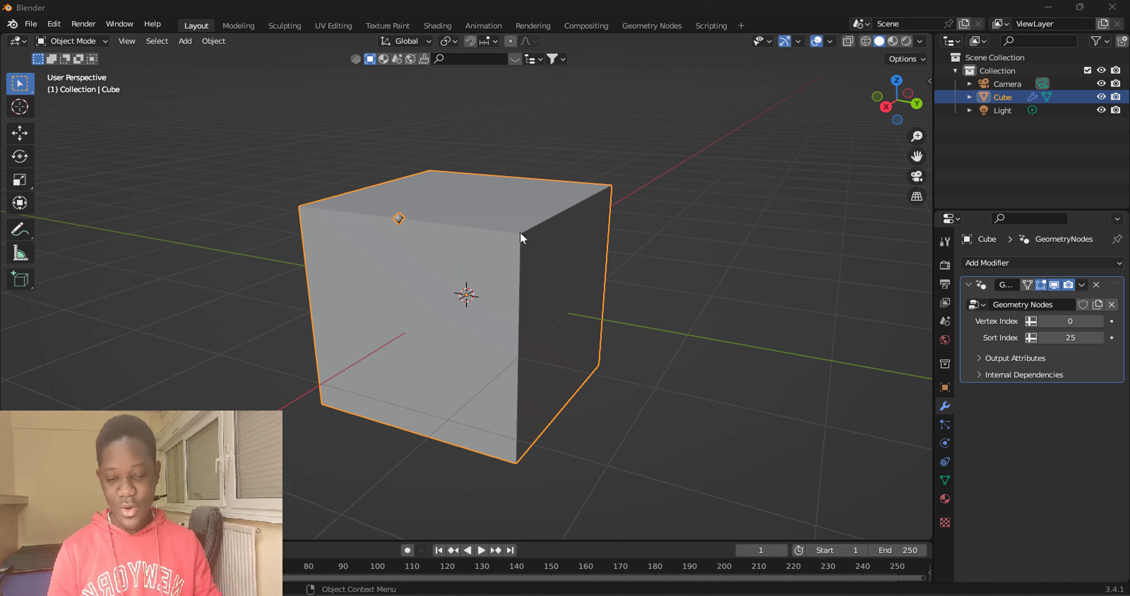
Zoom the view and switch to the Geometry Nodes workspace to show the cube's node tree
scroll(523, 221, up, 1)
scroll(534, 234, up, 1)
scroll(534, 234, down, 3)
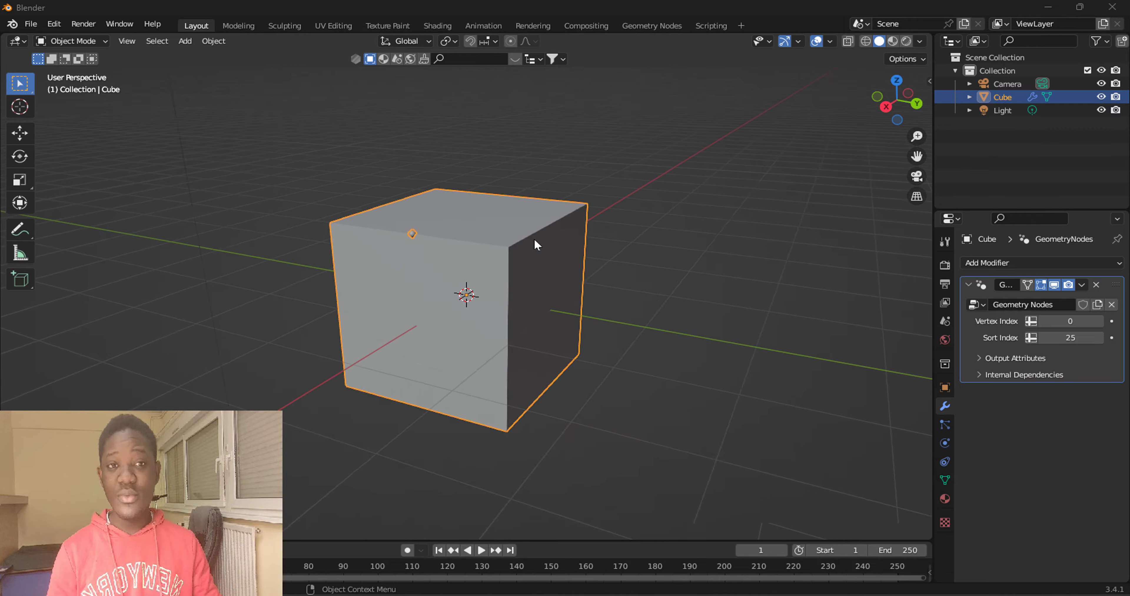
scroll(535, 237, down, 1)
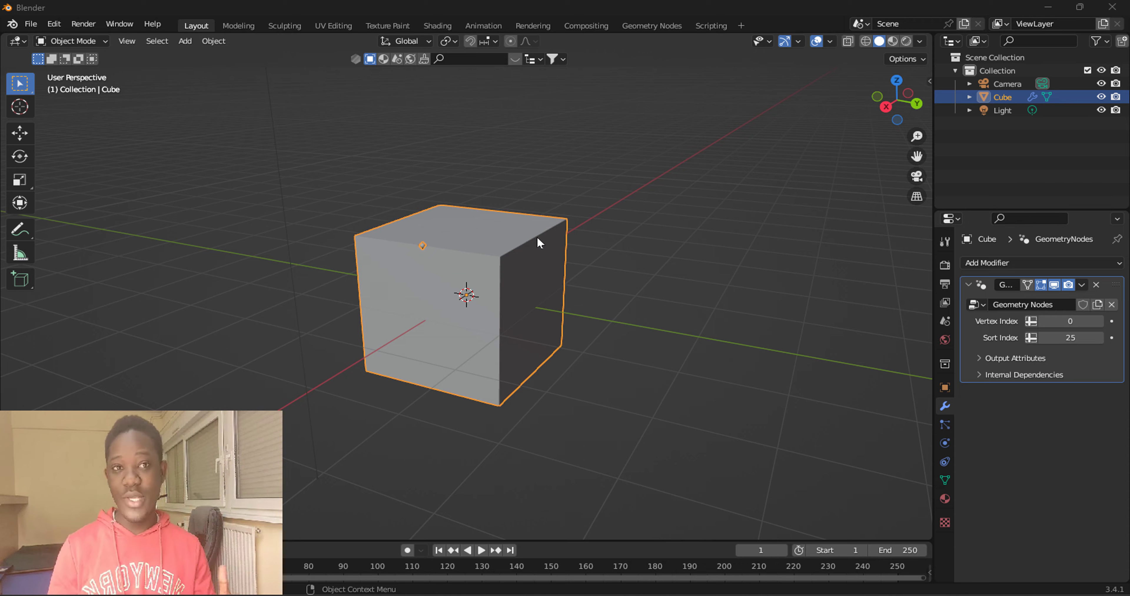
scroll(518, 253, up, 2)
scroll(526, 241, up, 1)
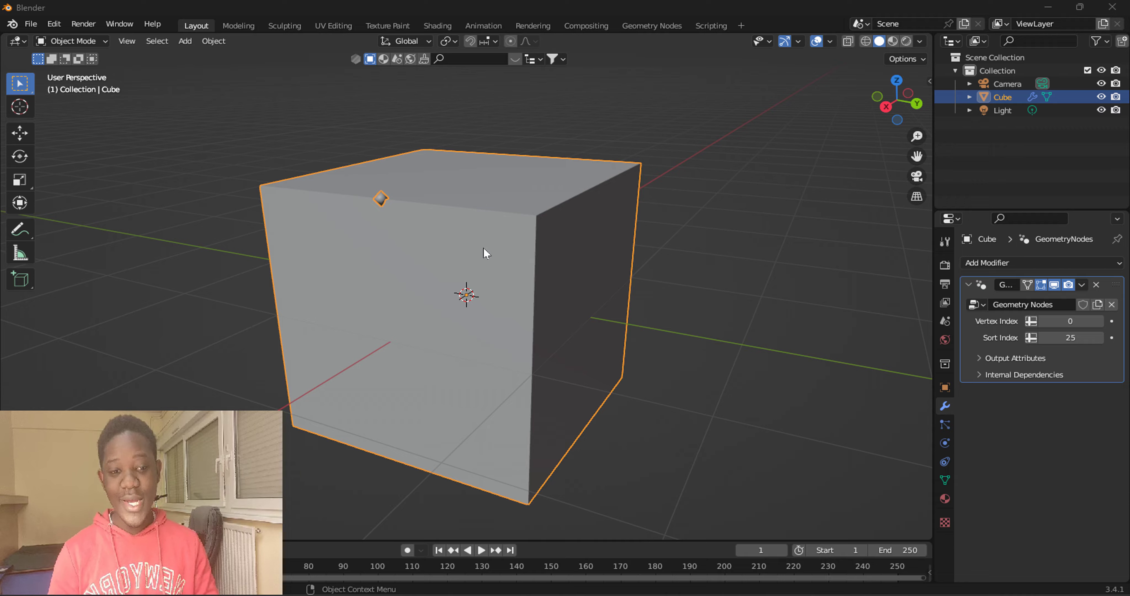
click(648, 27)
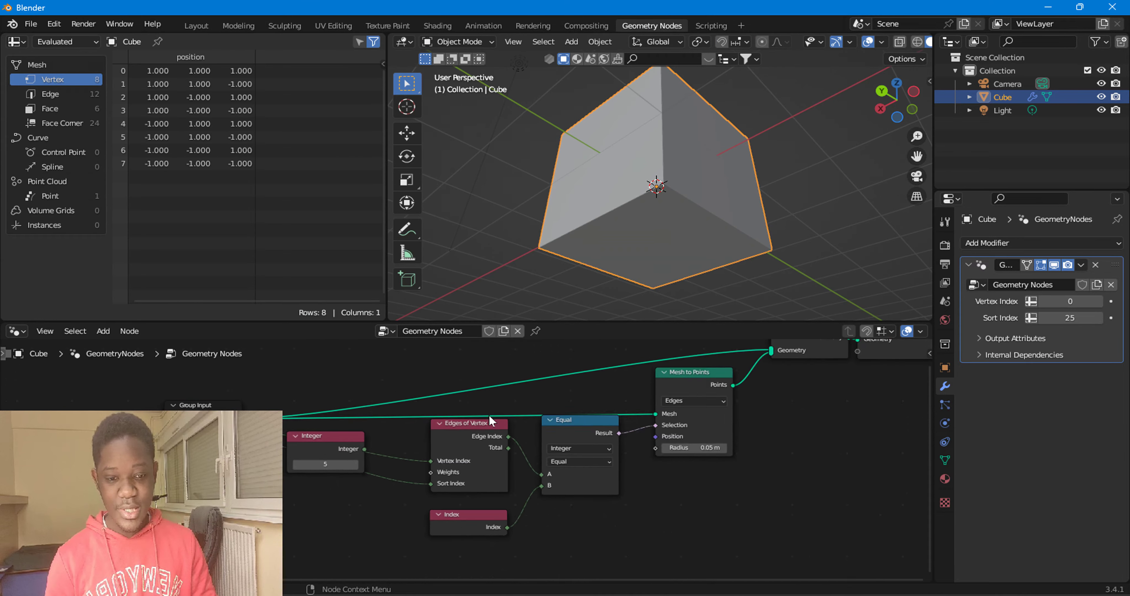
scroll(492, 421, down, 3)
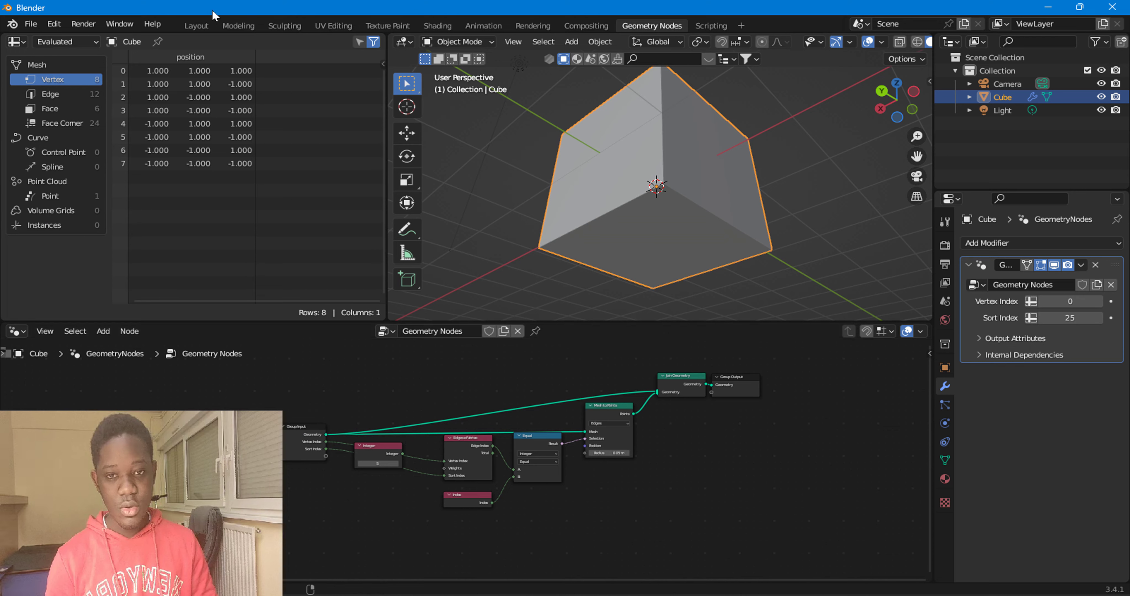
Go back to Layout, return to Geometry Nodes, and bring up the new-file choices
click(193, 26)
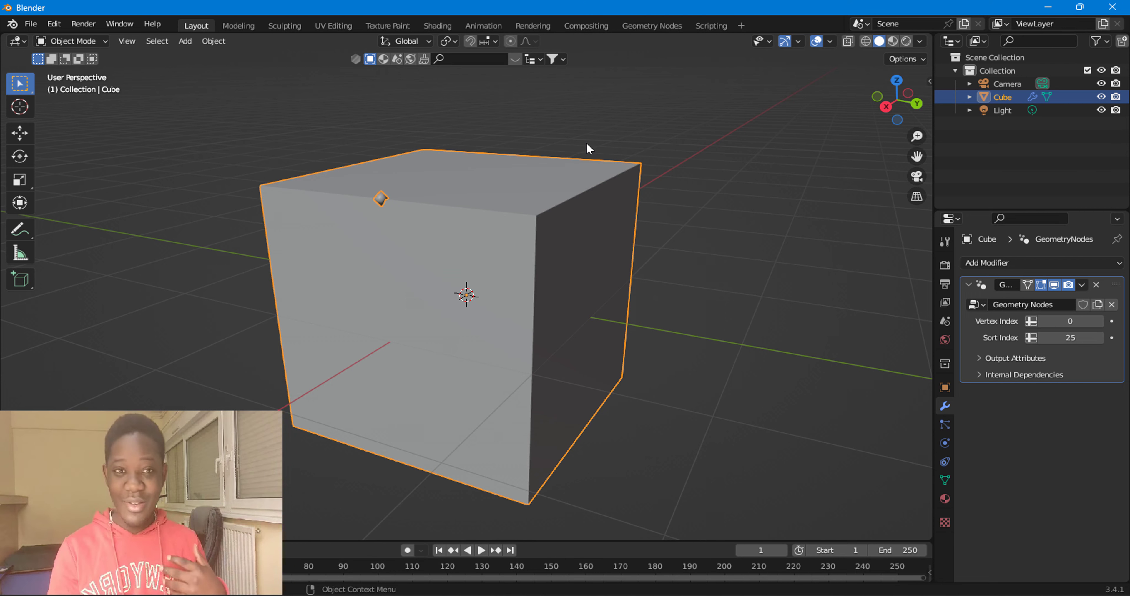
click(652, 25)
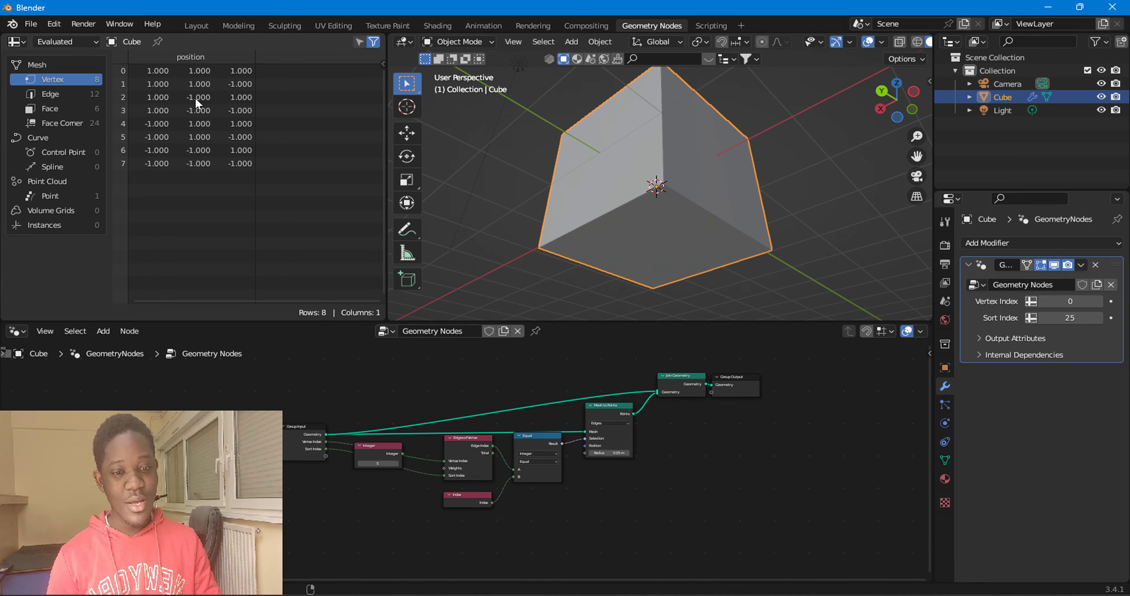
click(28, 23)
mouse_move(51, 39)
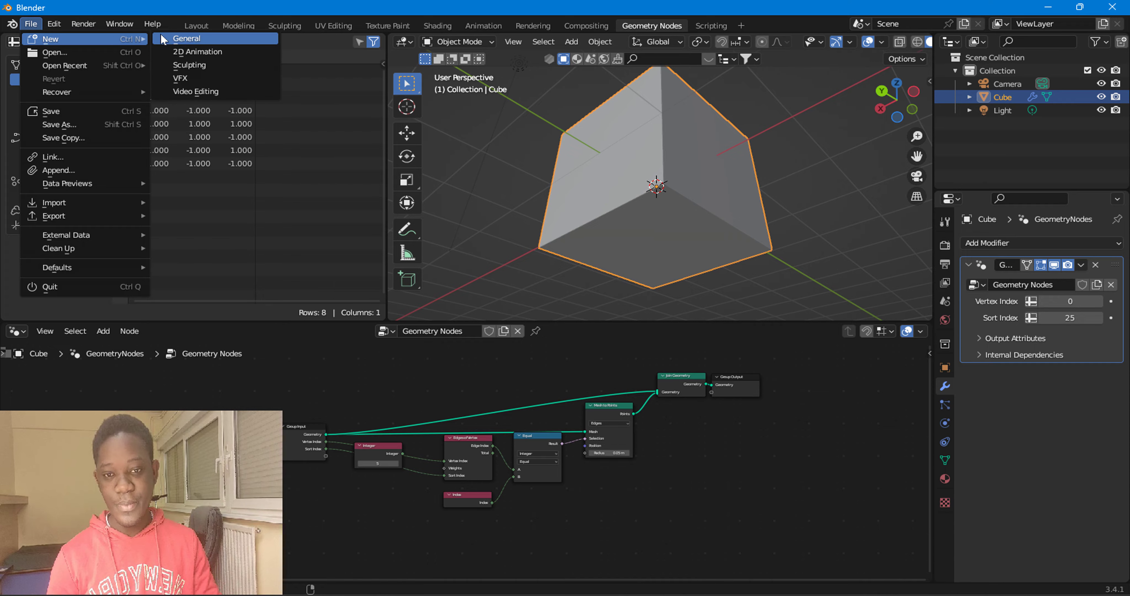
Start a fresh General file without saving and switch to the Geometry Nodes workspace
click(175, 39)
click(571, 329)
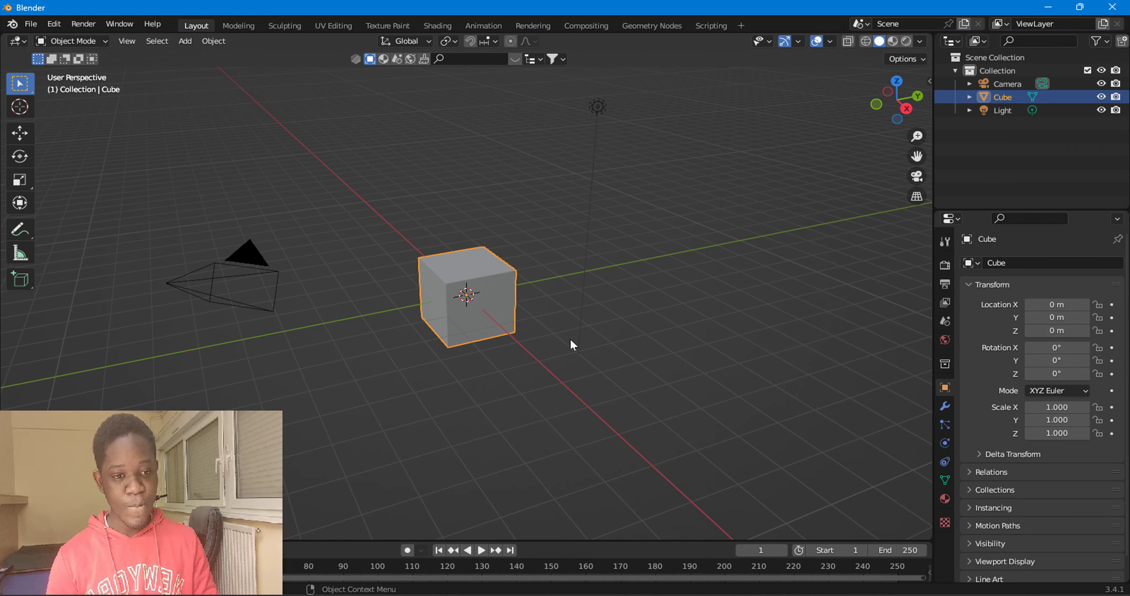
click(649, 27)
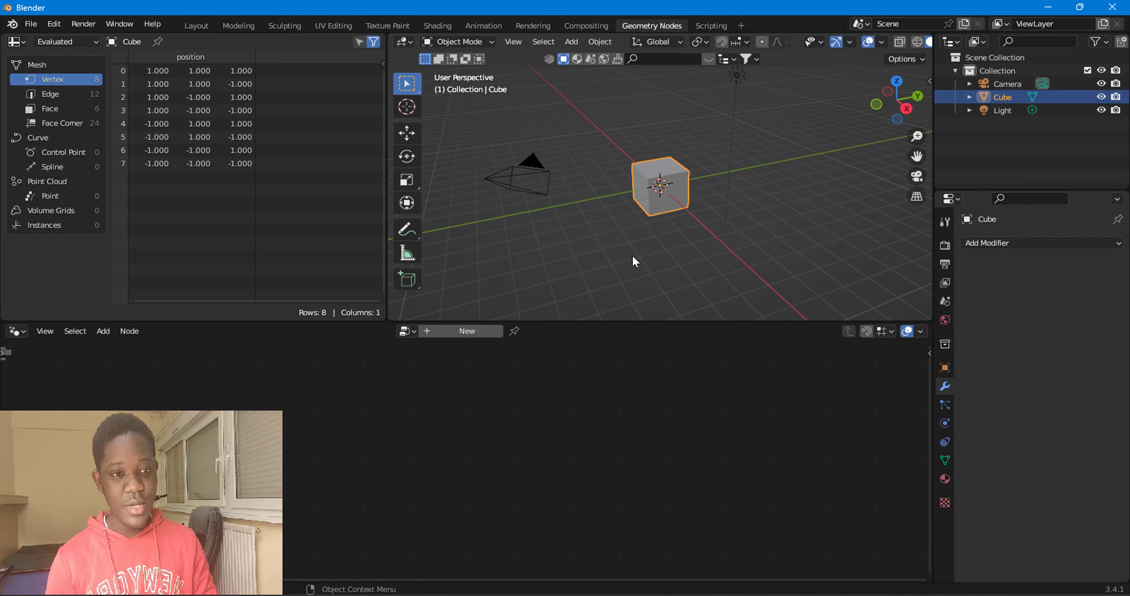
Create a new node tree on the default cube and spread Group Input and Group Output apart
click(462, 338)
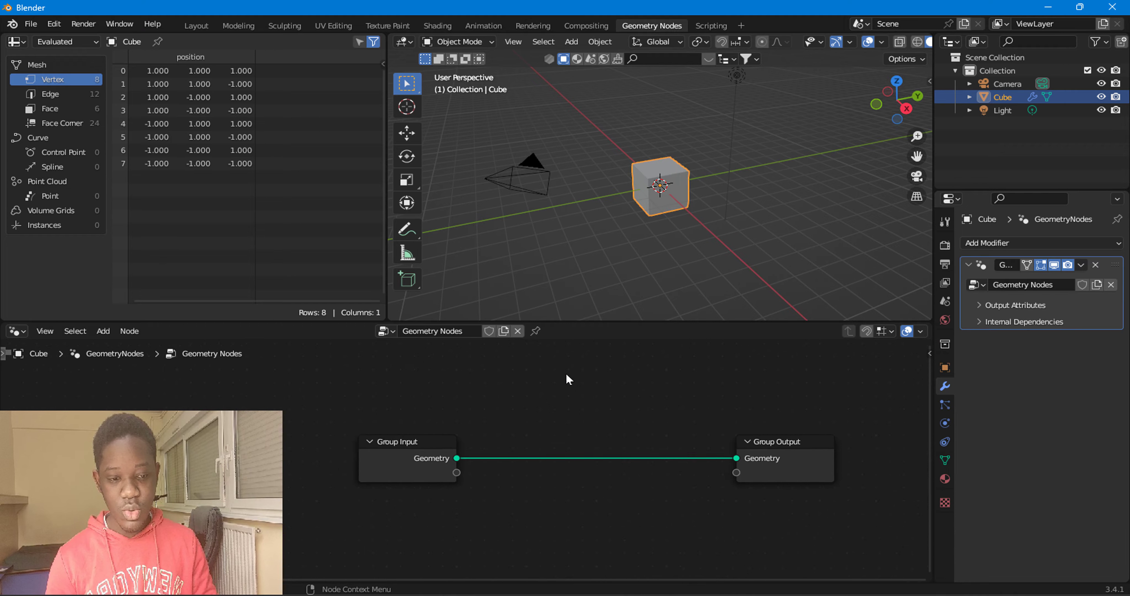
mouse_move(366, 411)
mouse_down()
mouse_move(356, 406)
mouse_move(430, 416)
mouse_up()
drag(820, 410, 797, 423)
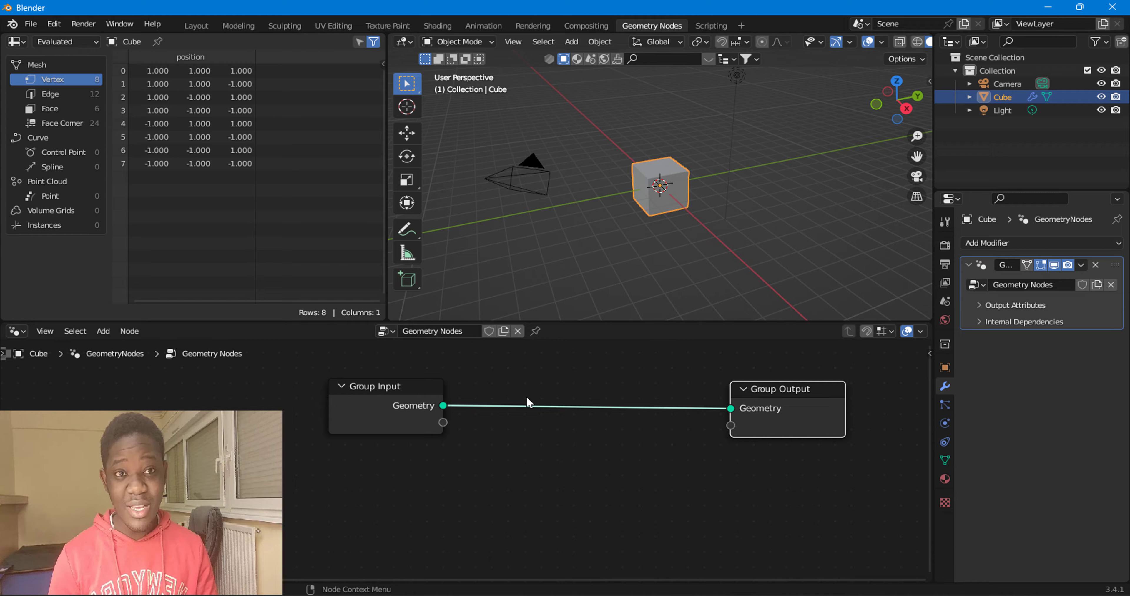
click(105, 333)
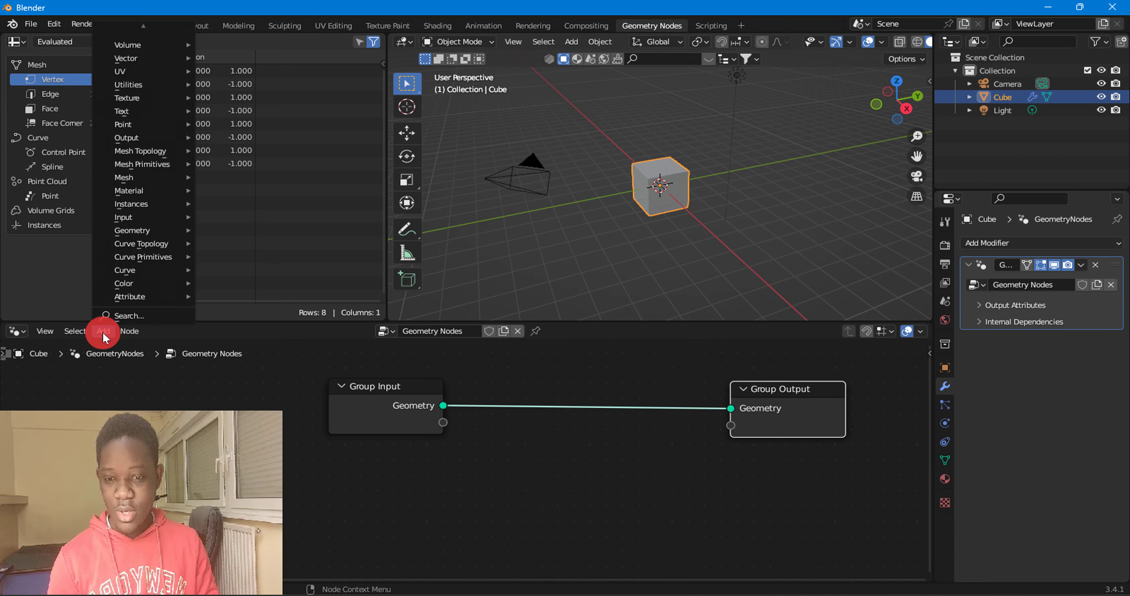
mouse_move(141, 151)
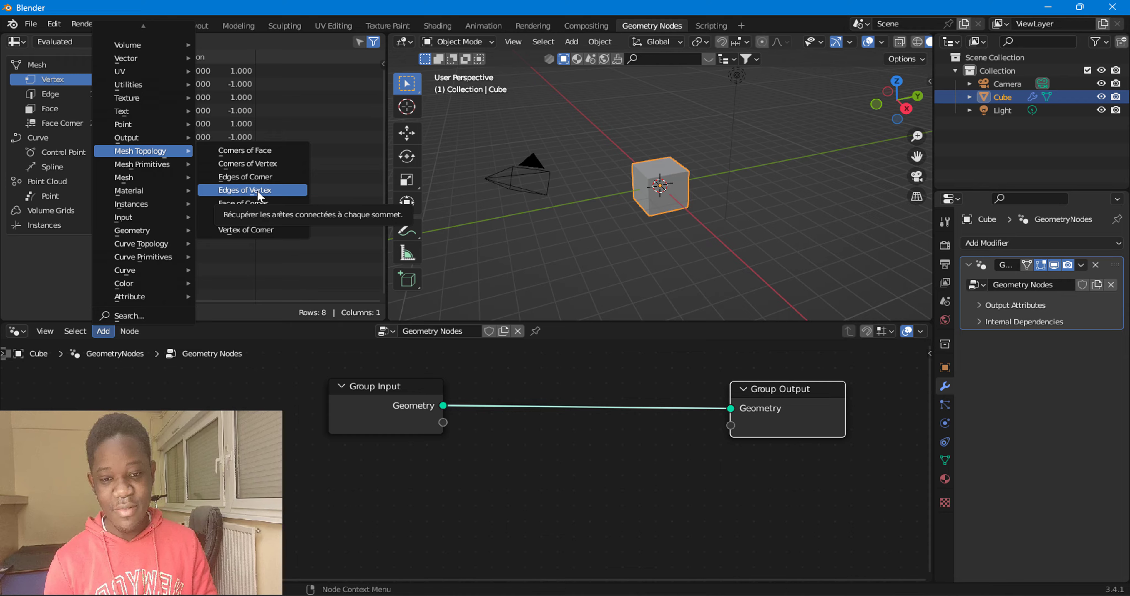
Add a Mesh Topology > Edges of Vertex node and park it right of Group Output
click(232, 195)
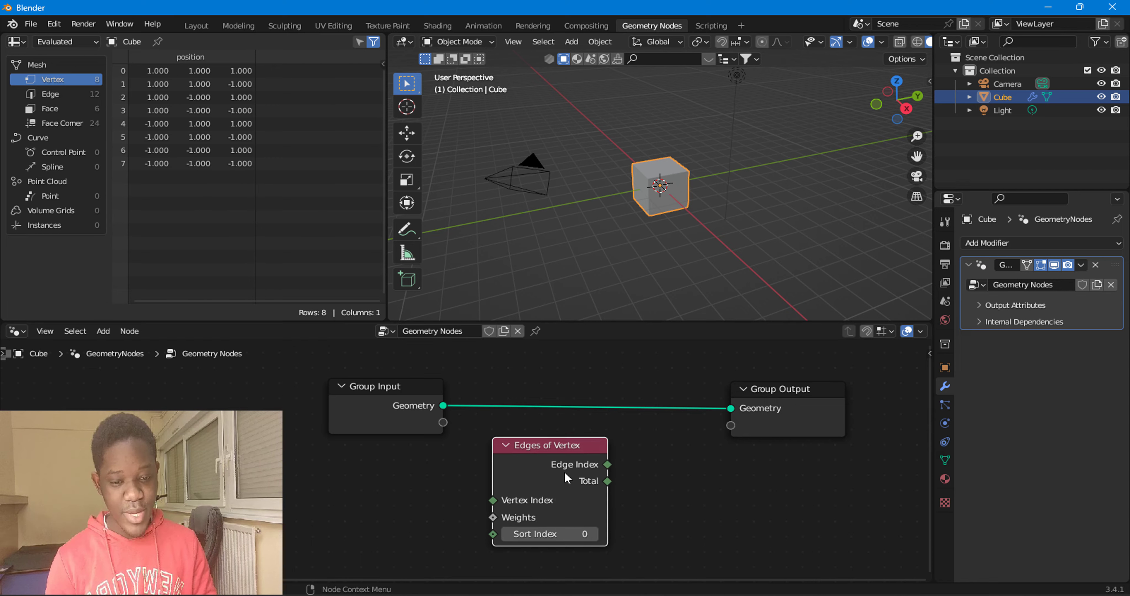
scroll(575, 455, down, 1)
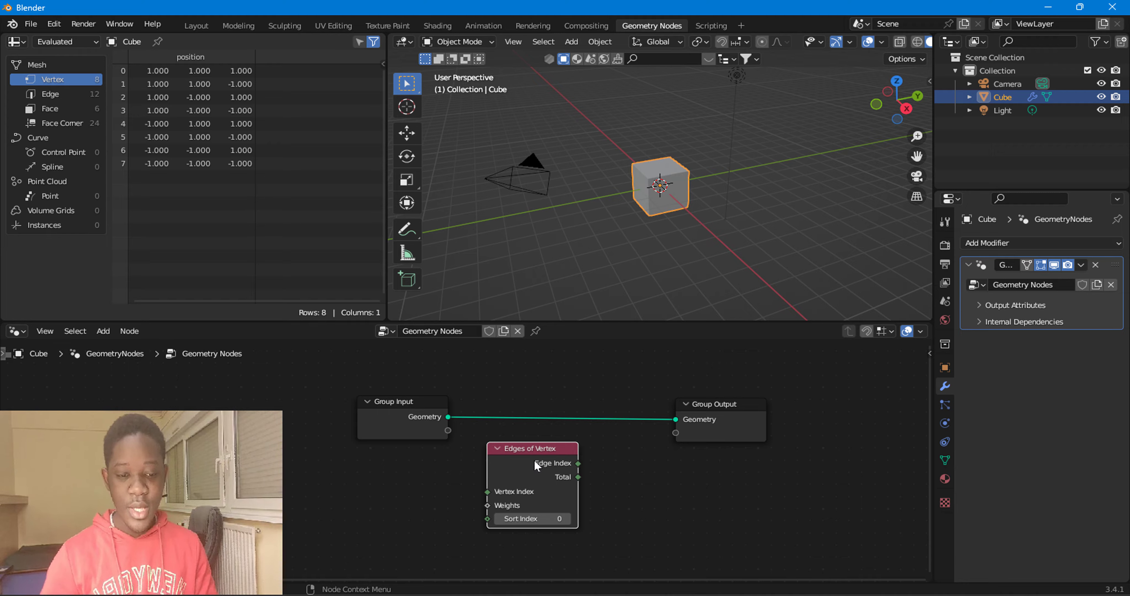
drag(536, 465, 825, 385)
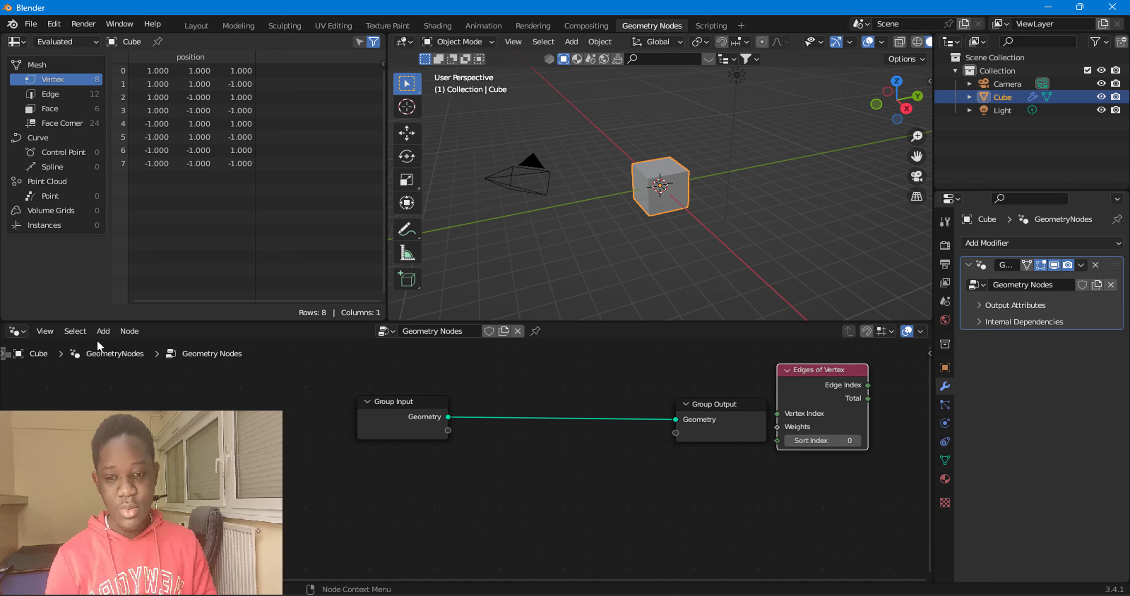
click(128, 331)
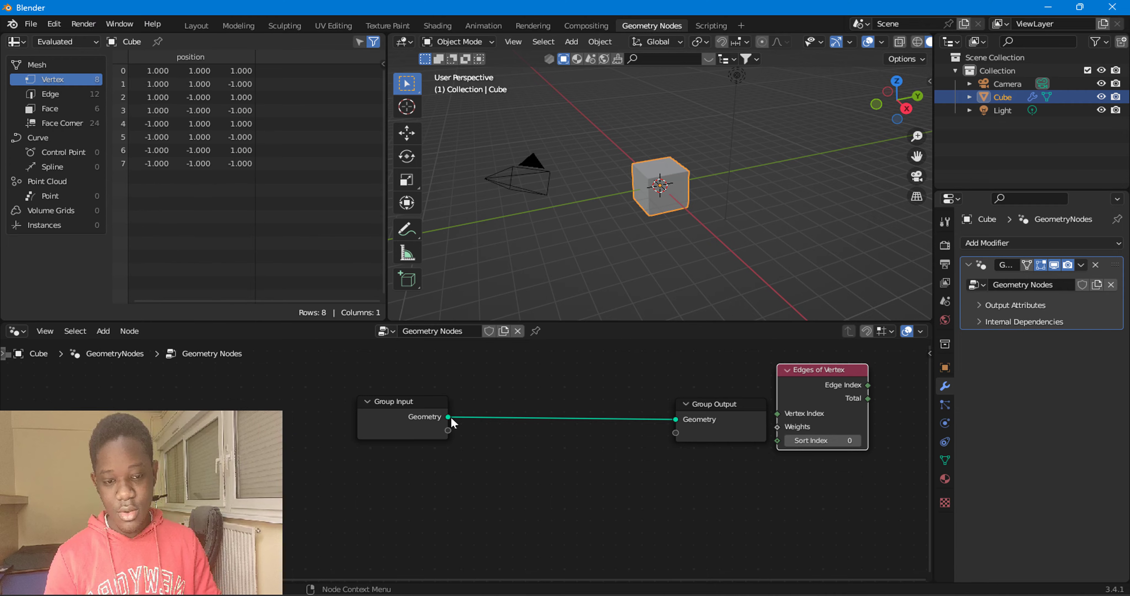
Insert a Mesh to Points node from Group Input Geometry and feed its Points into Group Output
drag(449, 418, 569, 380)
text(me)
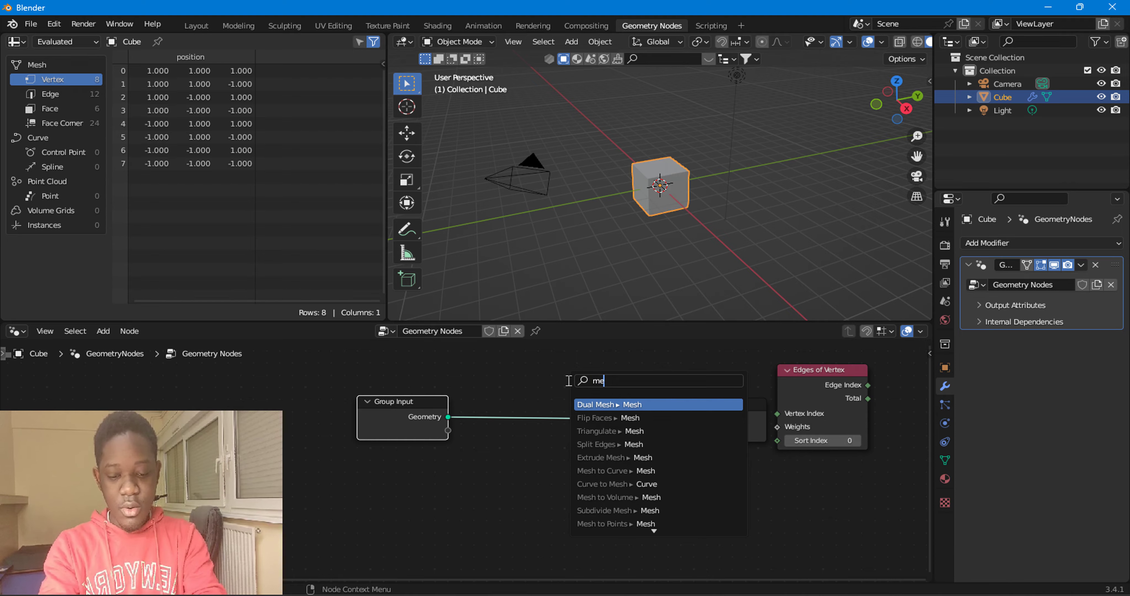
text(sh ti)
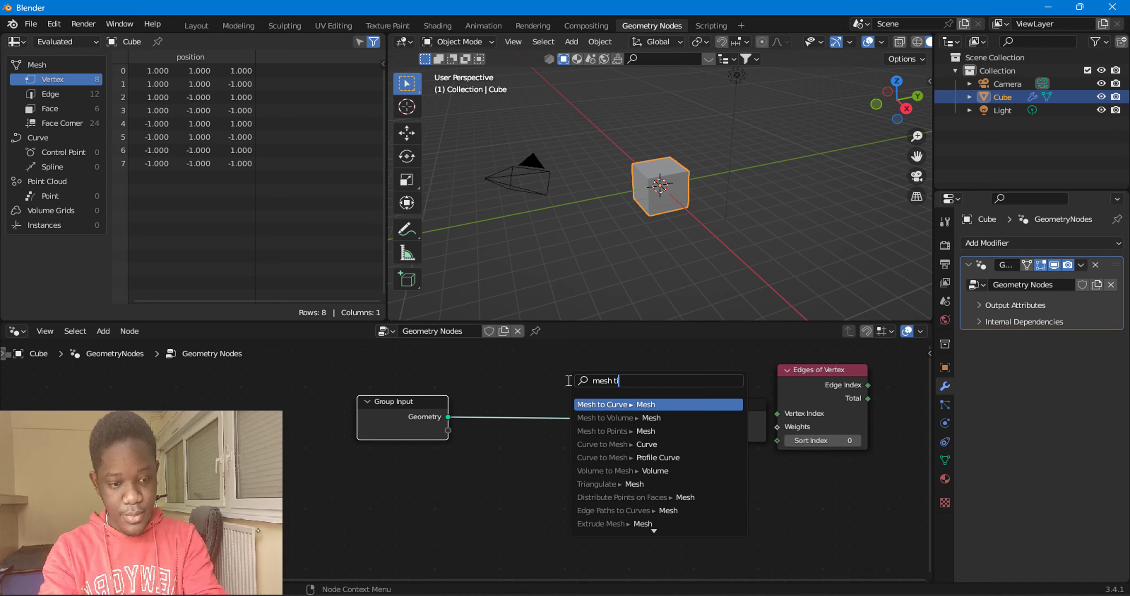
key(BackSpace)
text(o po)
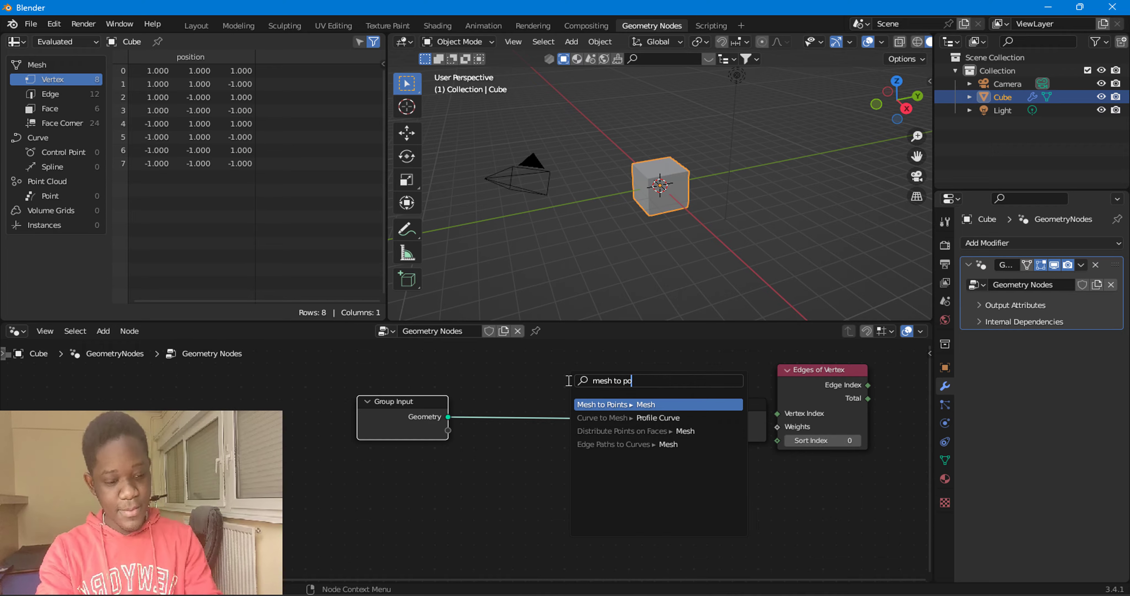
key(Return)
click(542, 397)
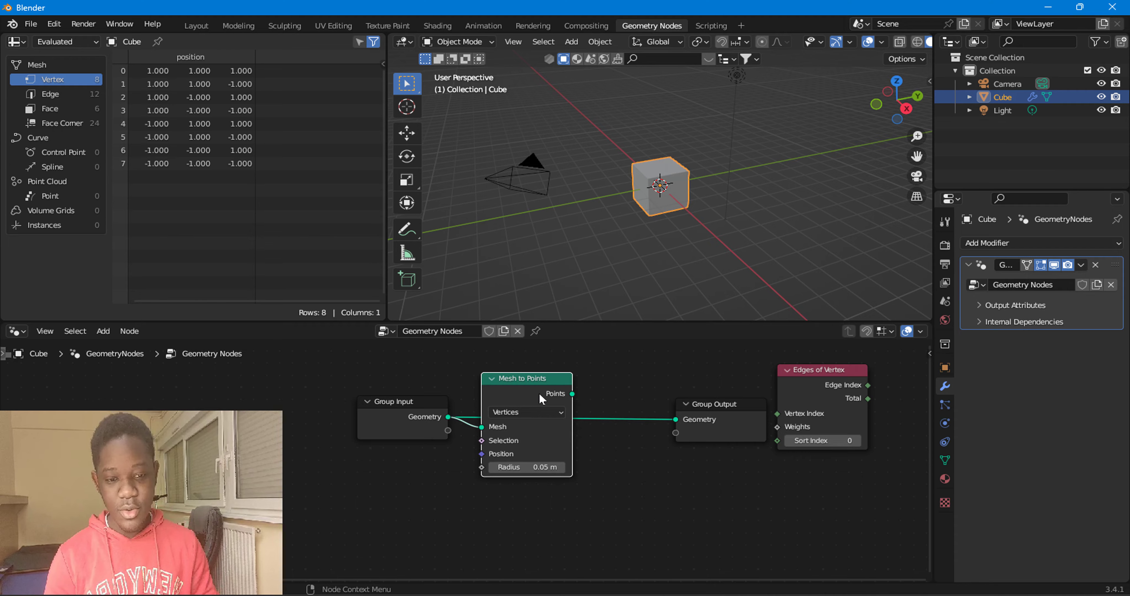
drag(572, 395, 676, 421)
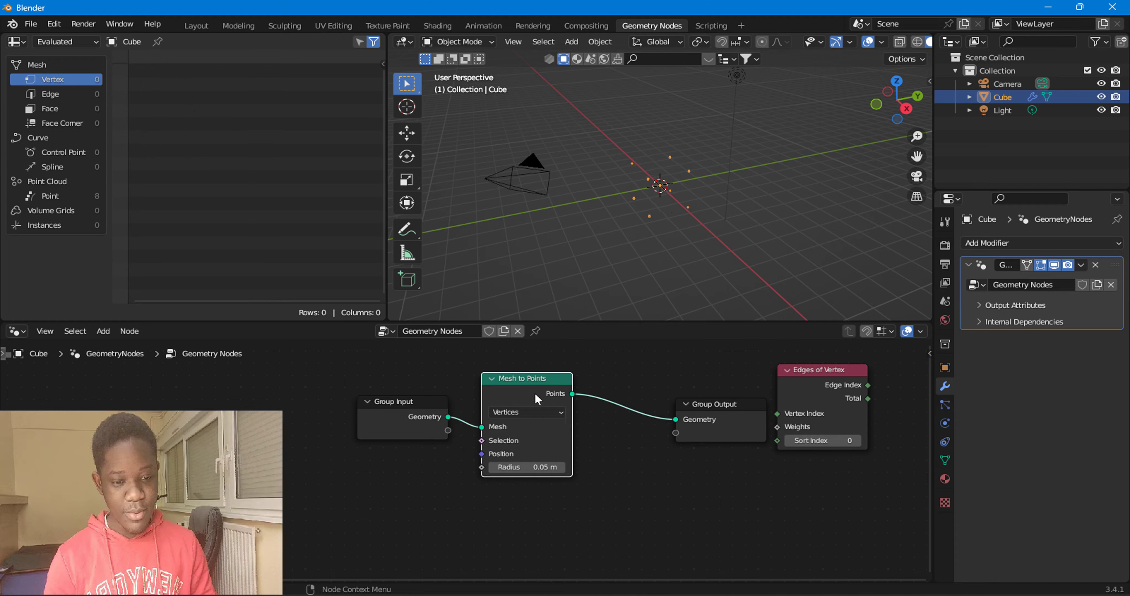
drag(536, 397, 560, 467)
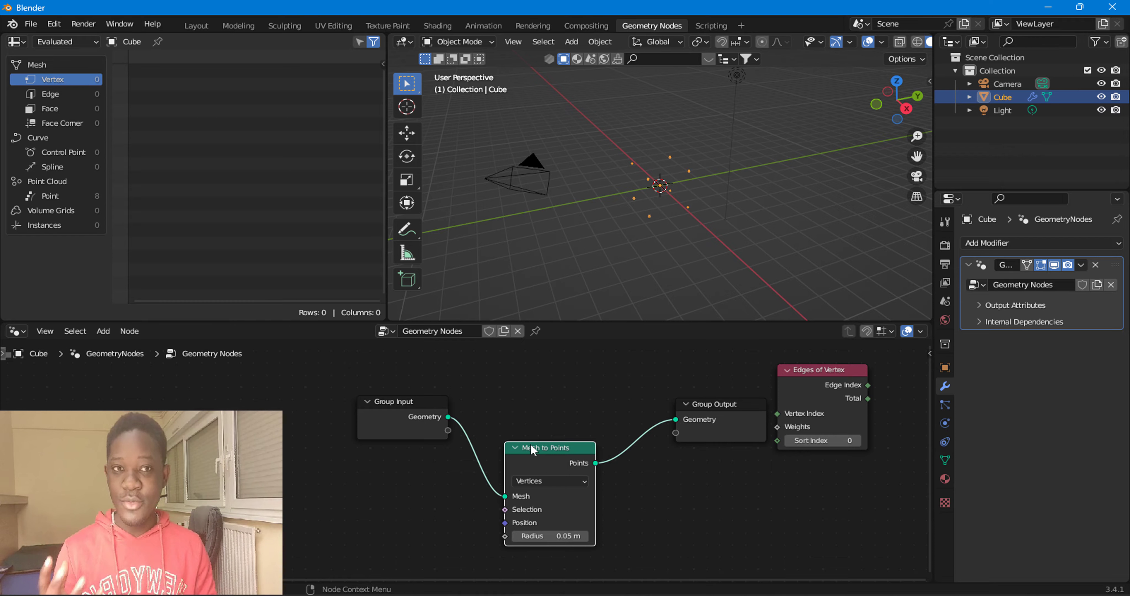
Add a Join Geometry node merging the original cube and Mesh to Points output into Group Output
click(103, 331)
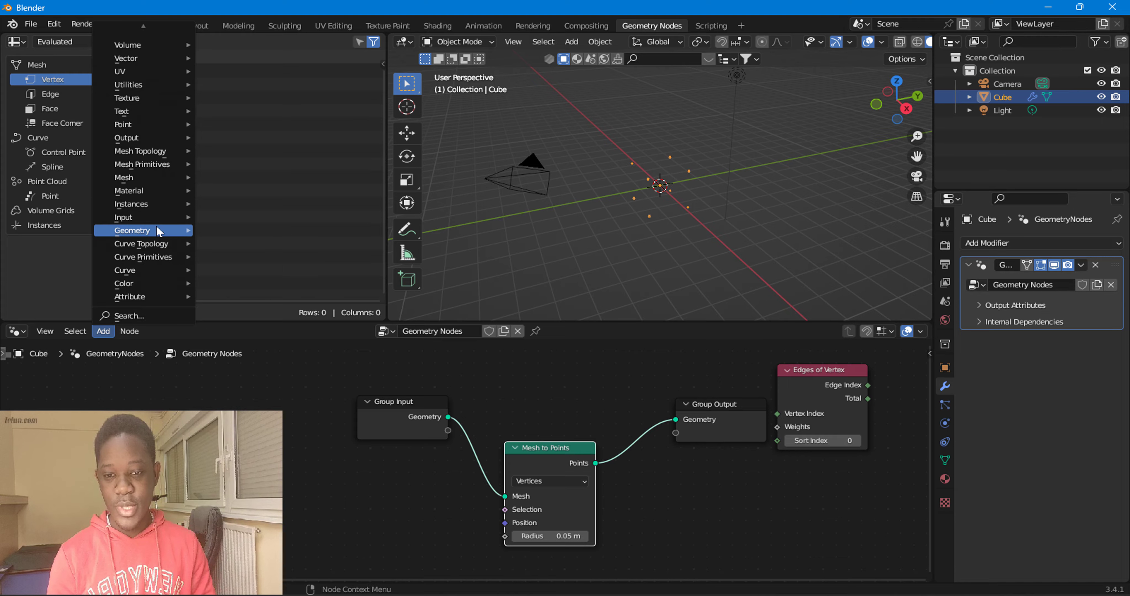
mouse_move(132, 230)
click(243, 309)
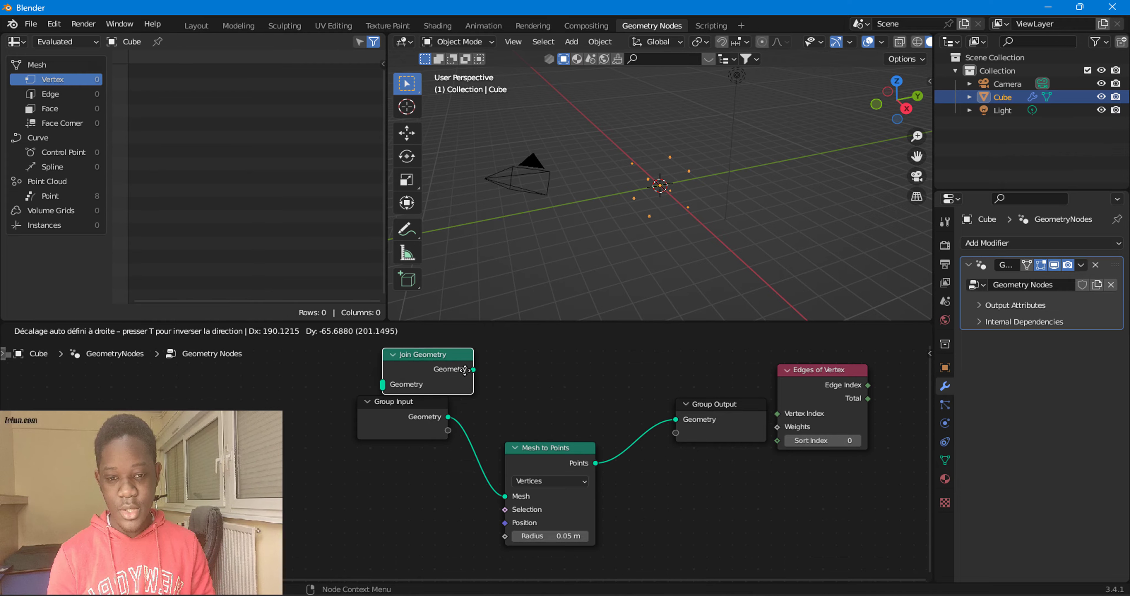
click(499, 389)
drag(529, 407, 582, 403)
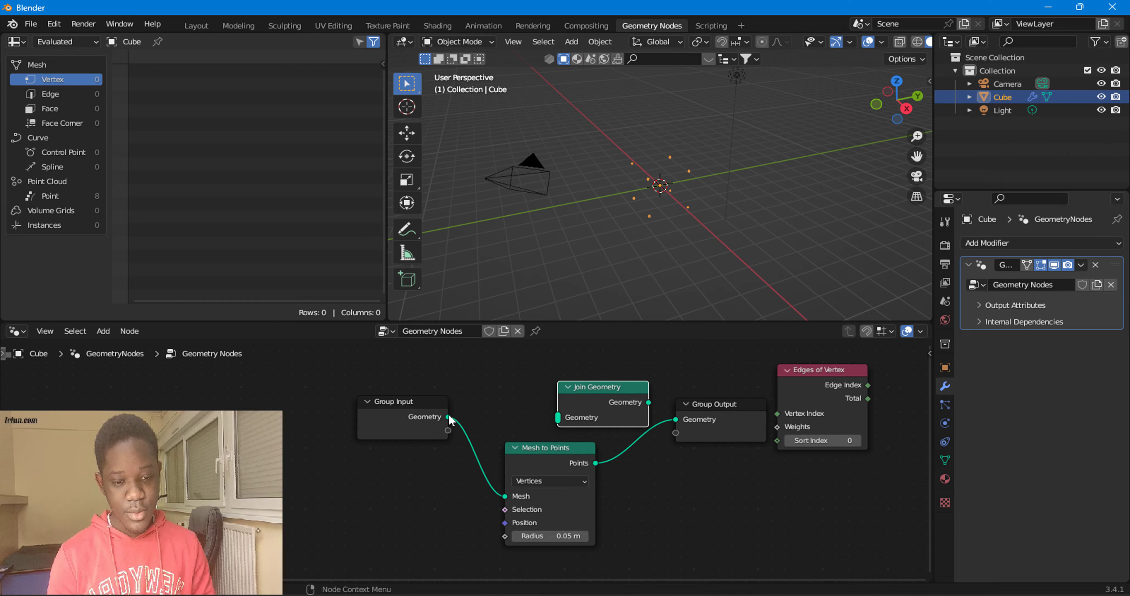
mouse_move(448, 417)
mouse_down()
mouse_move(558, 417)
mouse_move(484, 453)
mouse_up()
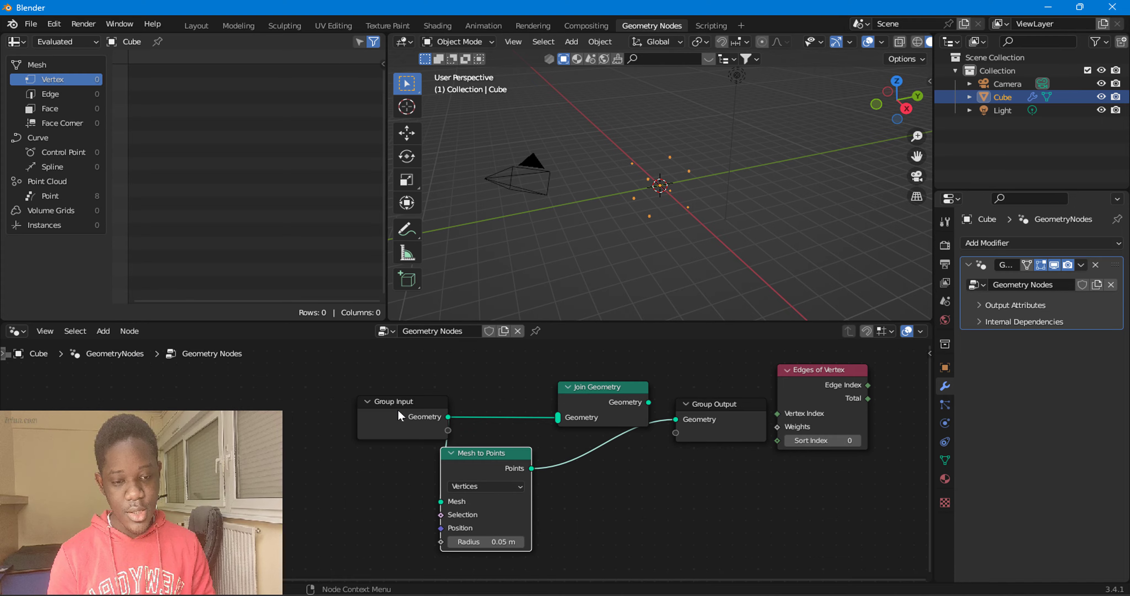
drag(400, 416, 377, 411)
drag(531, 468, 557, 418)
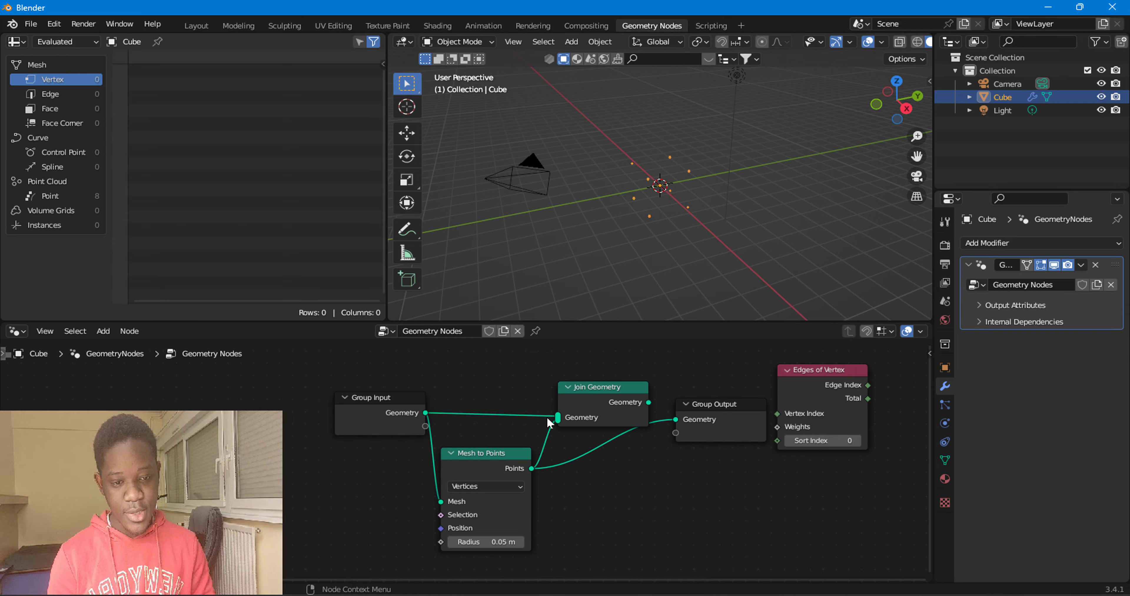
drag(649, 403, 676, 420)
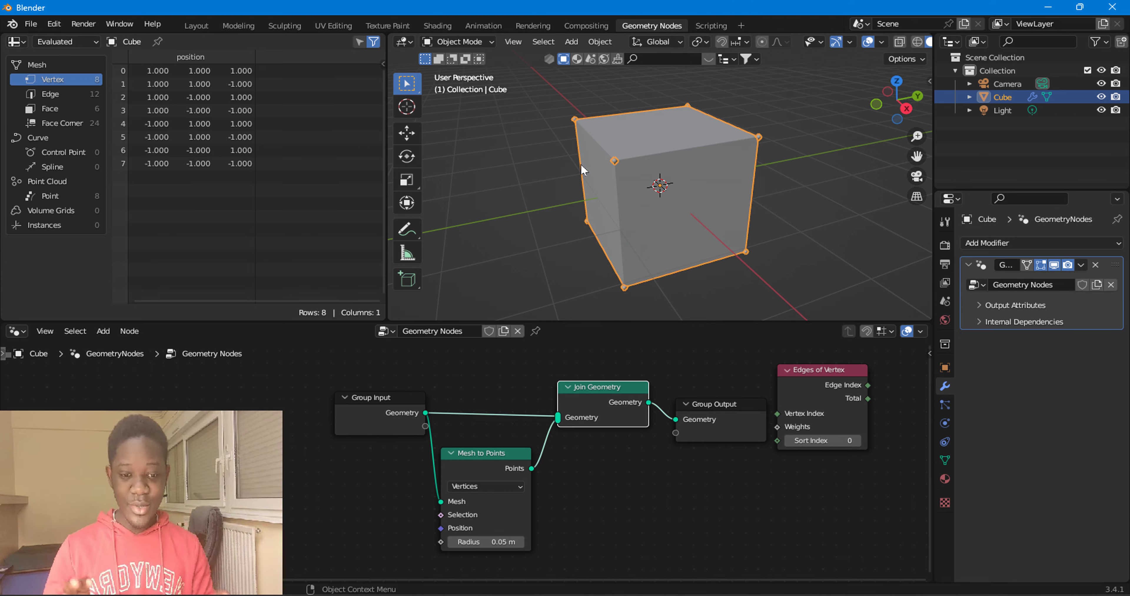
Add an Index node and a Compare node, placing the comparison right of Index
scroll(461, 439, down, 2)
middle_drag(452, 447, 617, 456)
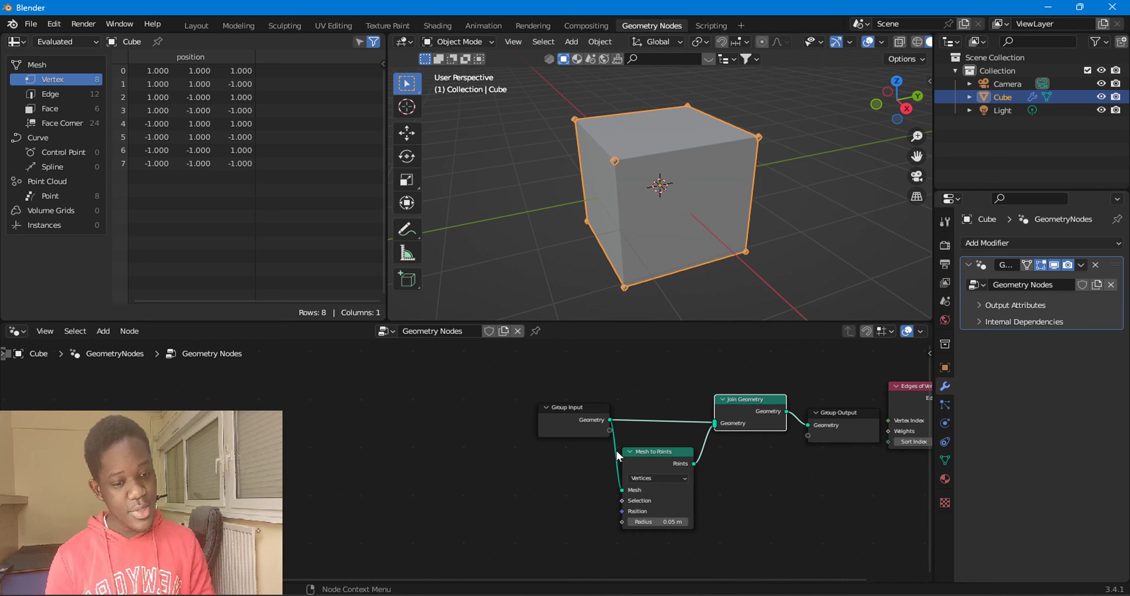
click(110, 335)
mouse_move(131, 218)
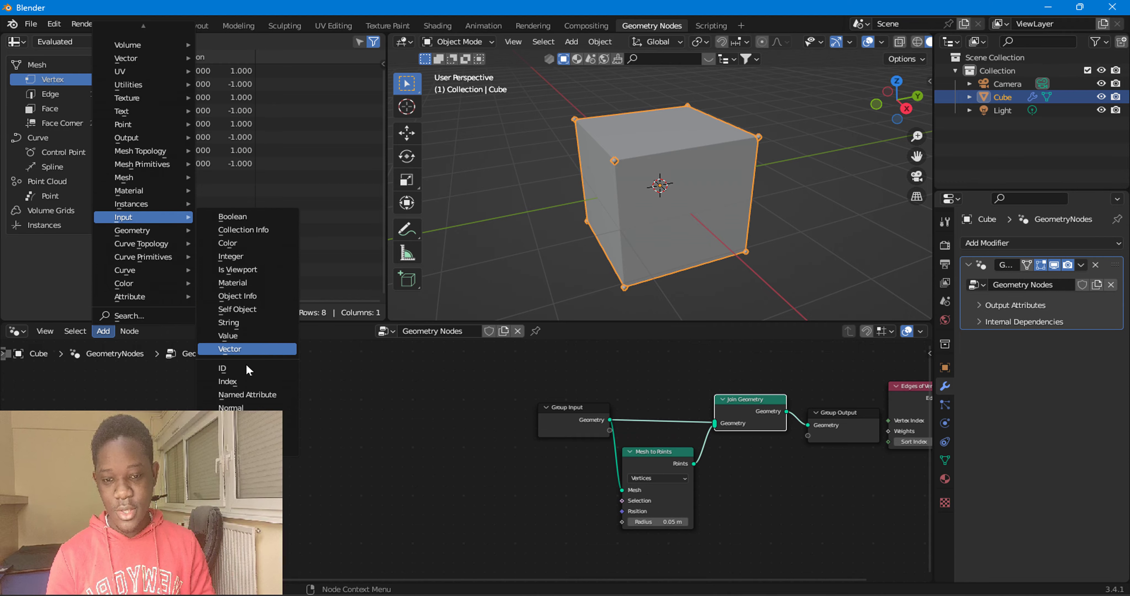
click(267, 382)
click(397, 477)
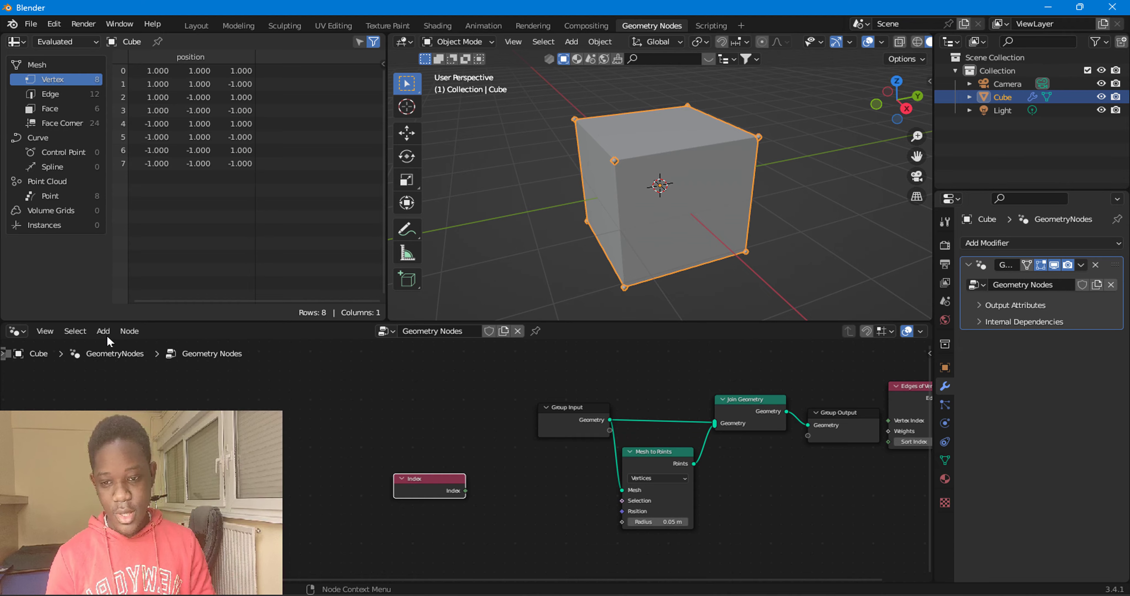
click(107, 335)
mouse_move(142, 85)
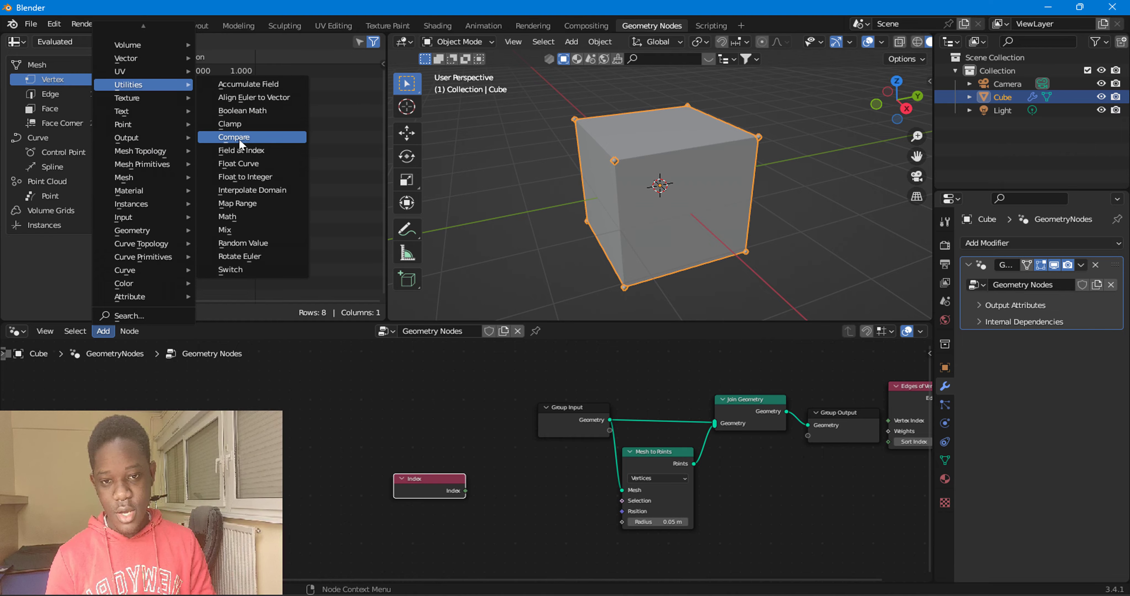
click(278, 141)
click(435, 515)
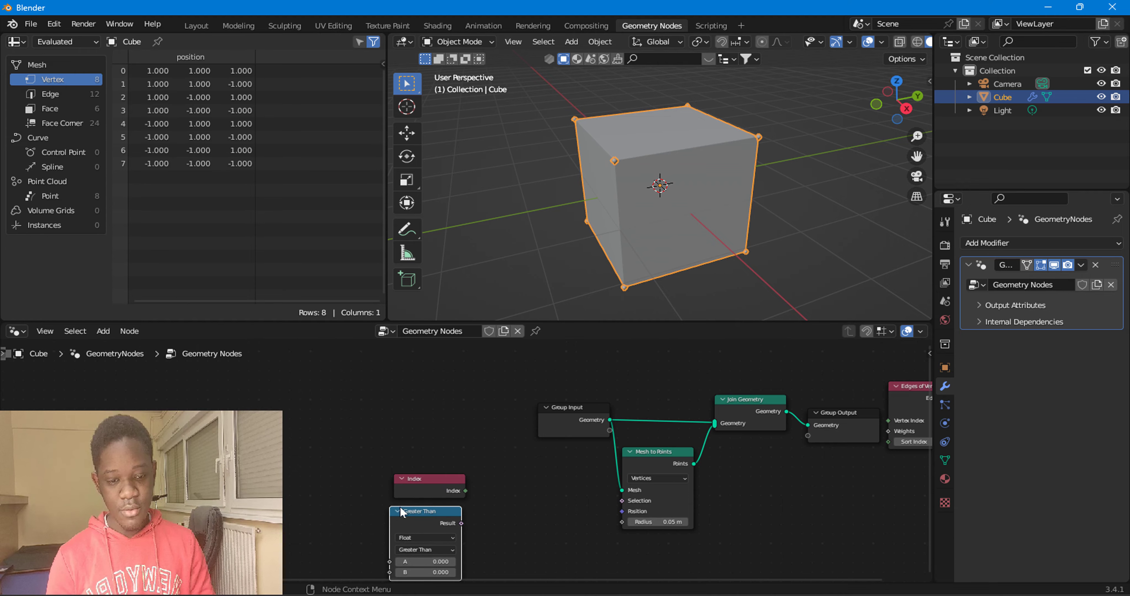
middle_drag(434, 516, 413, 465)
scroll(413, 465, up, 2)
drag(397, 470, 514, 415)
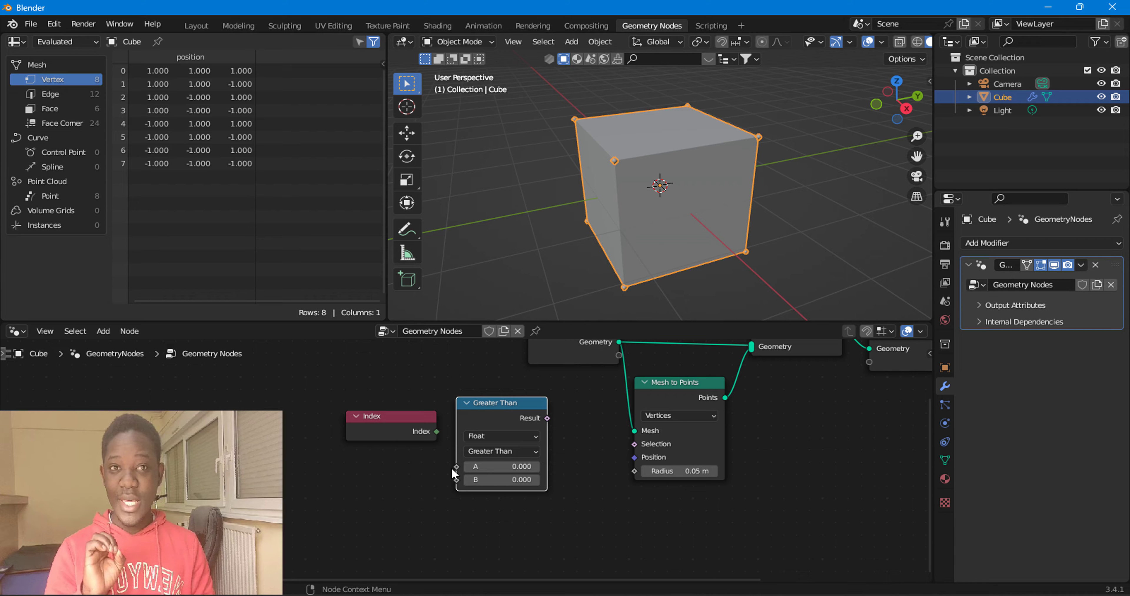
Feed Index into A, set the comparison to Integer Equal, and drive the Mesh to Points Selection
scroll(451, 474, up, 1)
drag(434, 429, 459, 467)
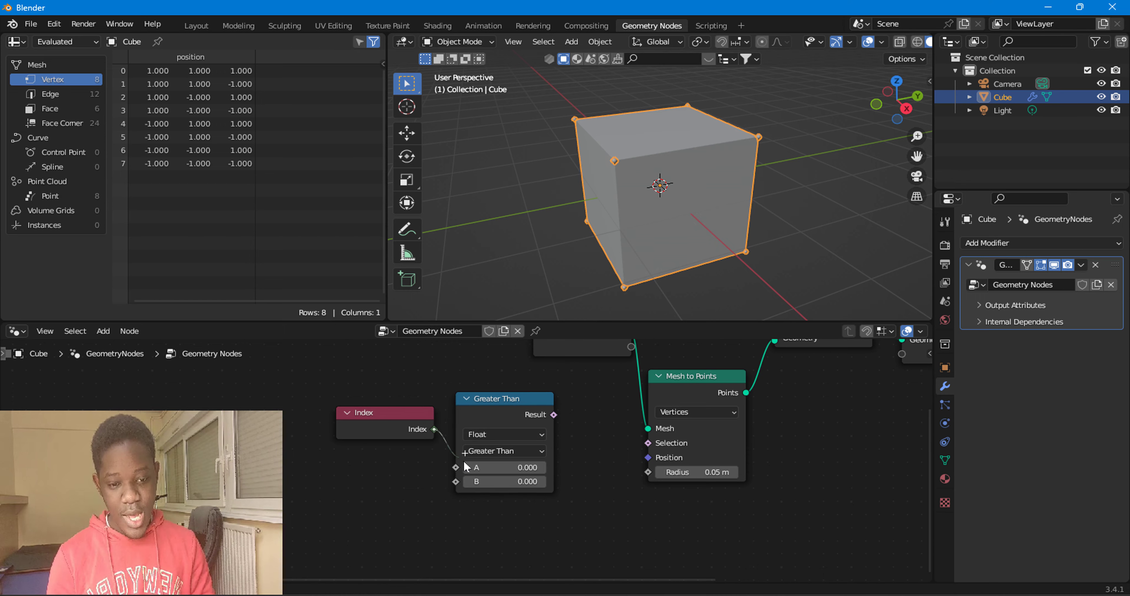
click(530, 438)
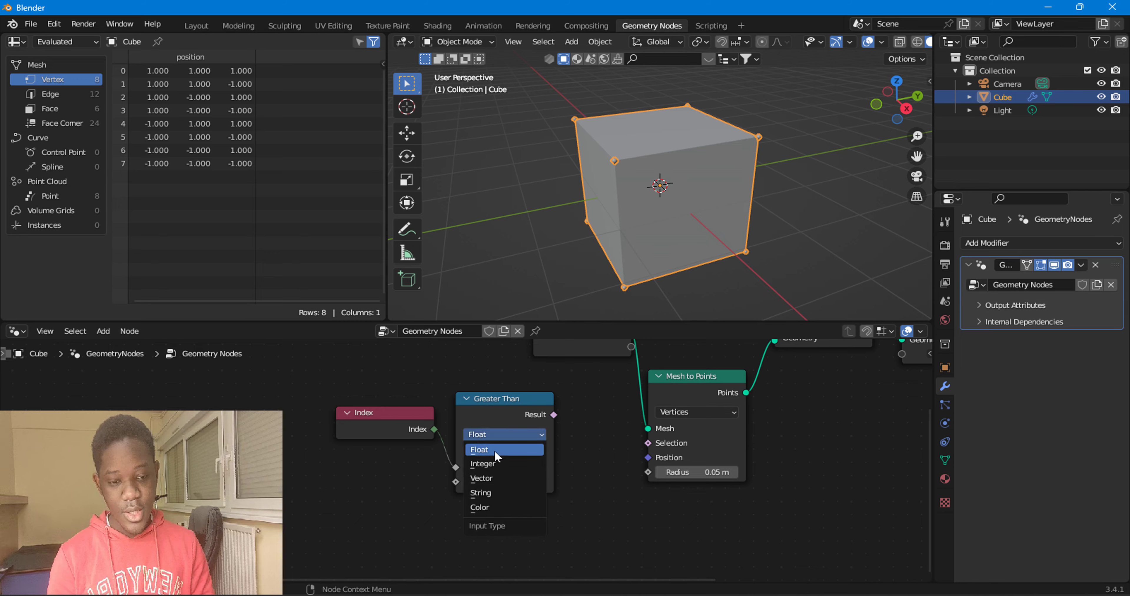
click(491, 465)
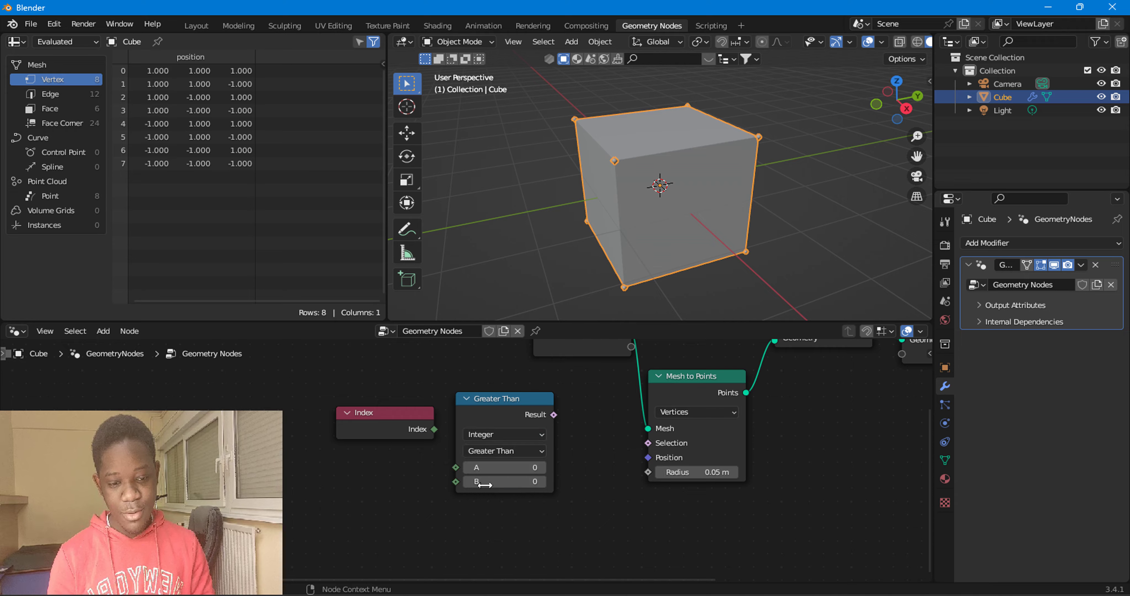
click(501, 456)
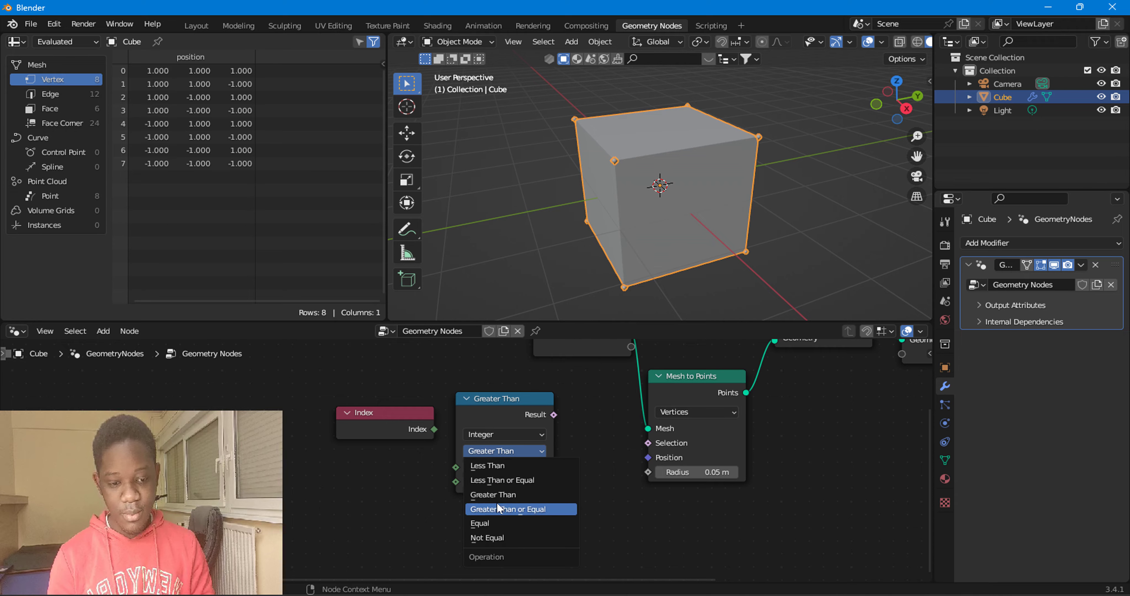
click(494, 525)
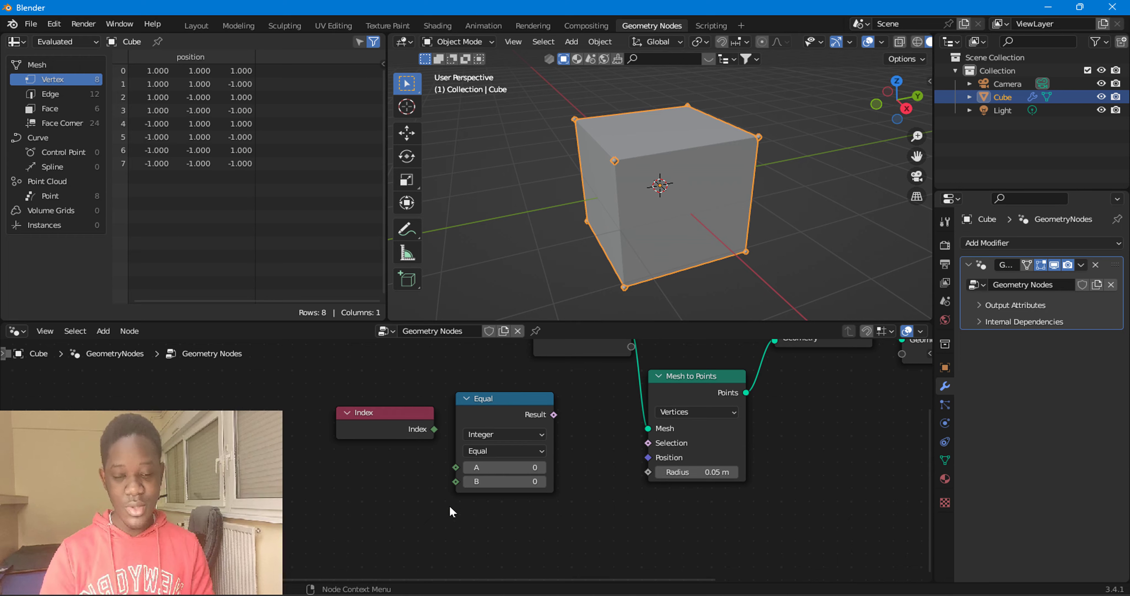
mouse_move(434, 430)
mouse_down()
mouse_move(456, 467)
mouse_move(569, 464)
mouse_up()
scroll(572, 499, down, 1)
scroll(555, 461, down, 1)
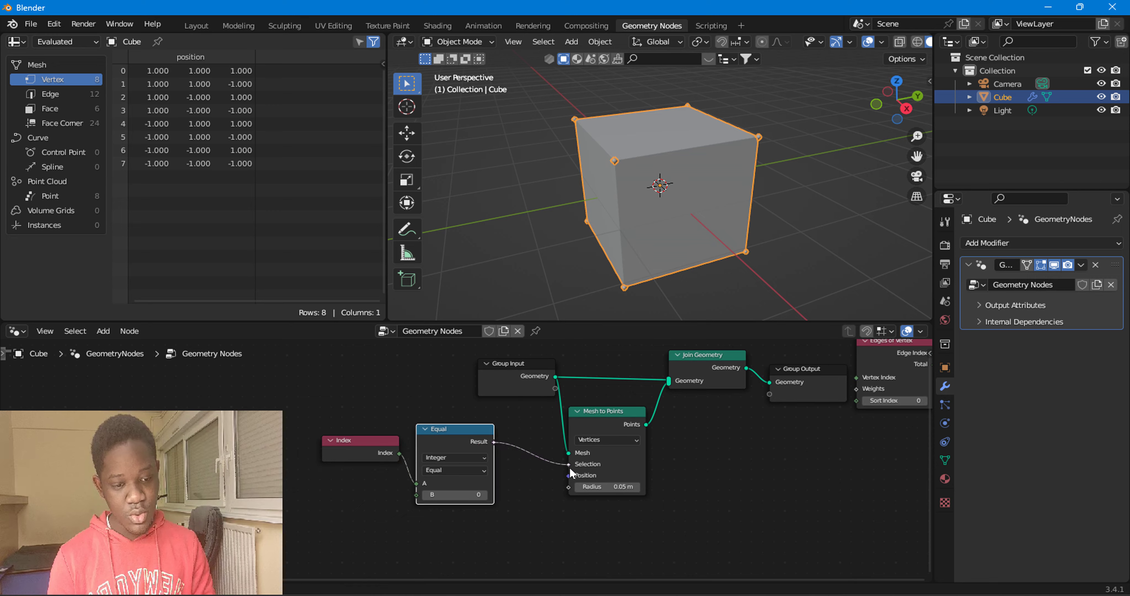
middle_drag(651, 242, 627, 157)
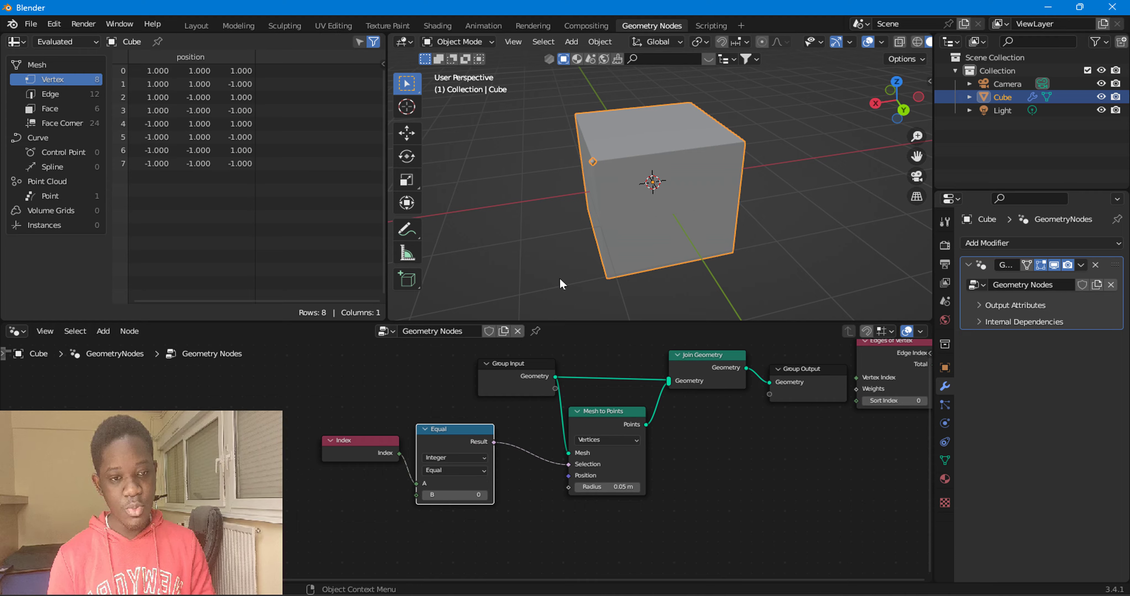
middle_drag(425, 492, 465, 480)
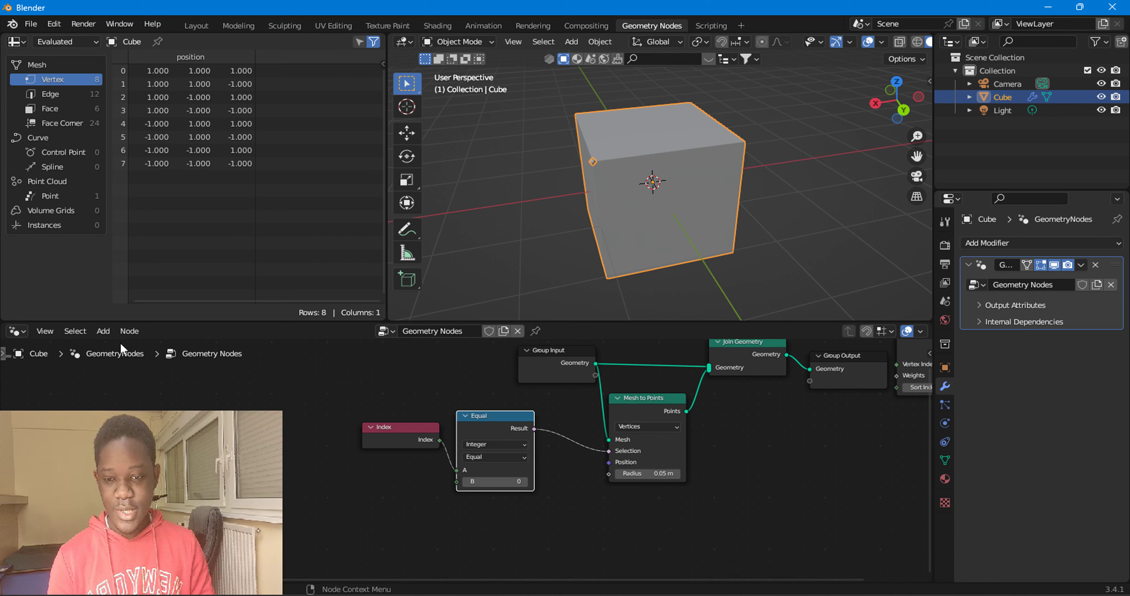
Add an Integer node with value 0 and link it to the Equal node's B input
click(103, 331)
mouse_move(124, 216)
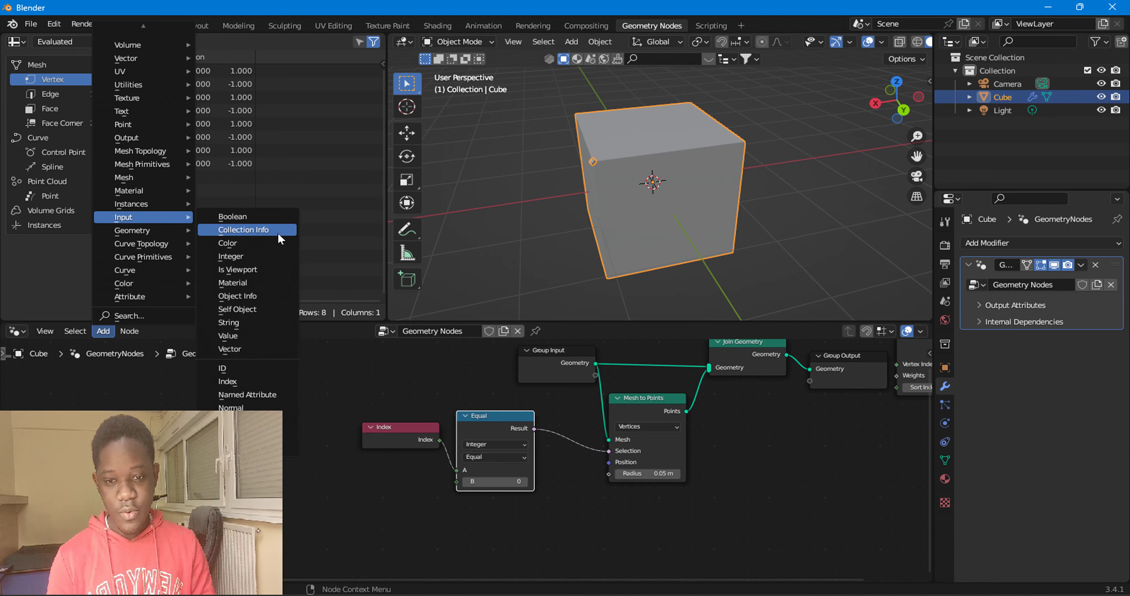
click(363, 476)
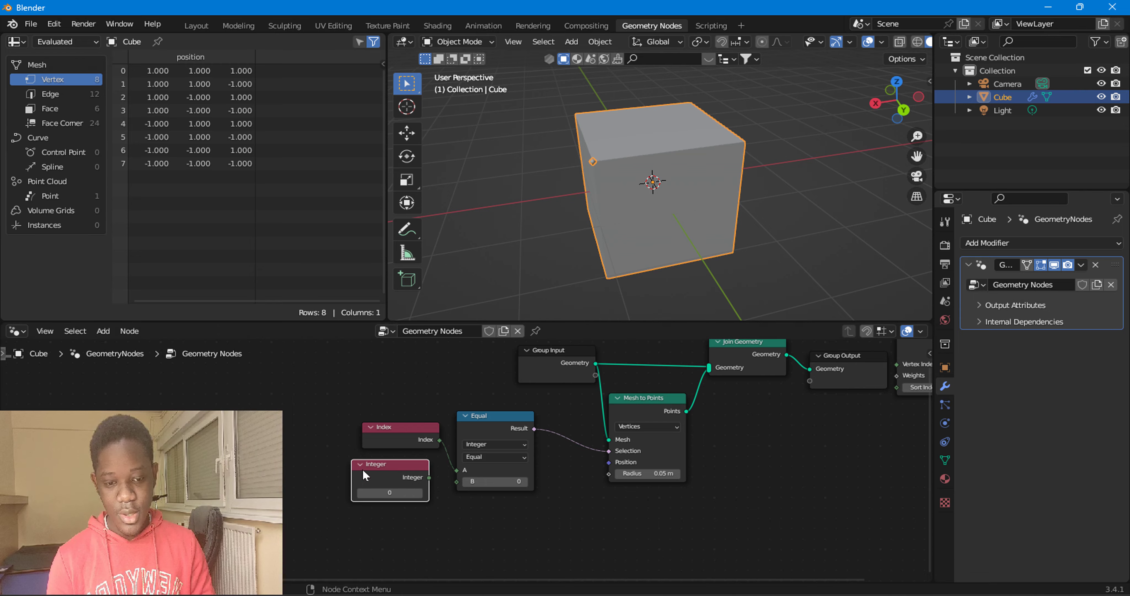
drag(429, 478, 457, 482)
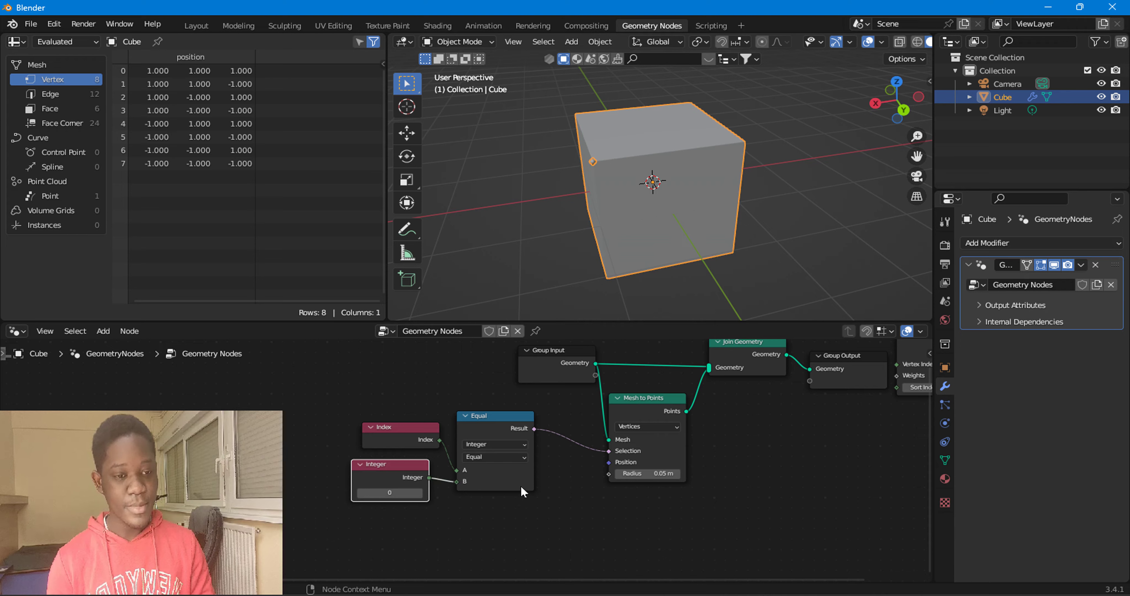
scroll(582, 226, up, 5)
middle_drag(581, 225, 639, 246)
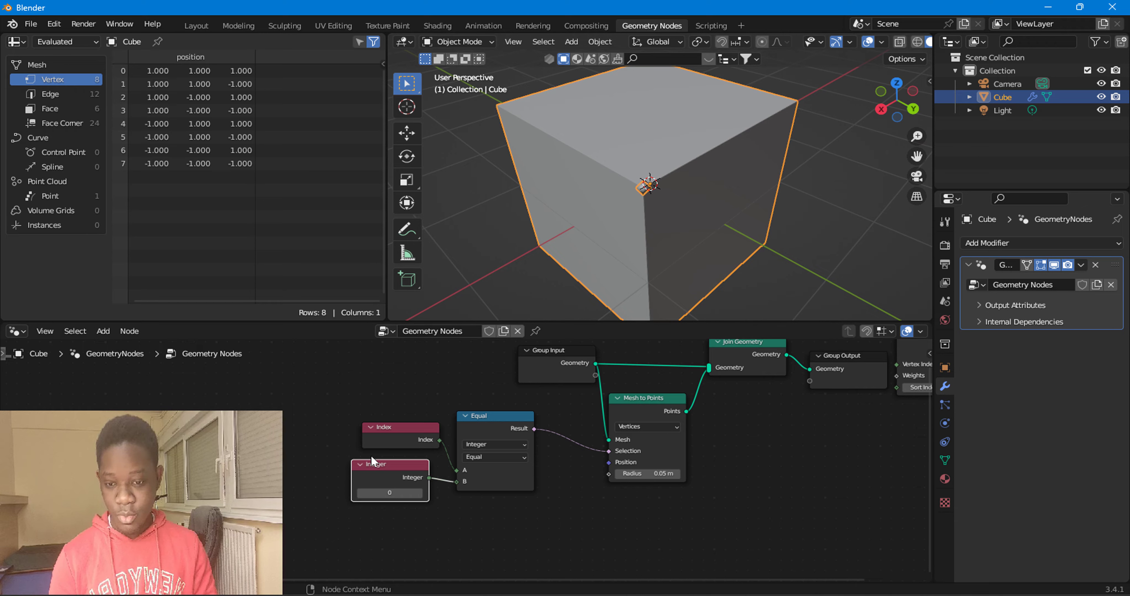
scroll(466, 476, down, 2)
click(79, 332)
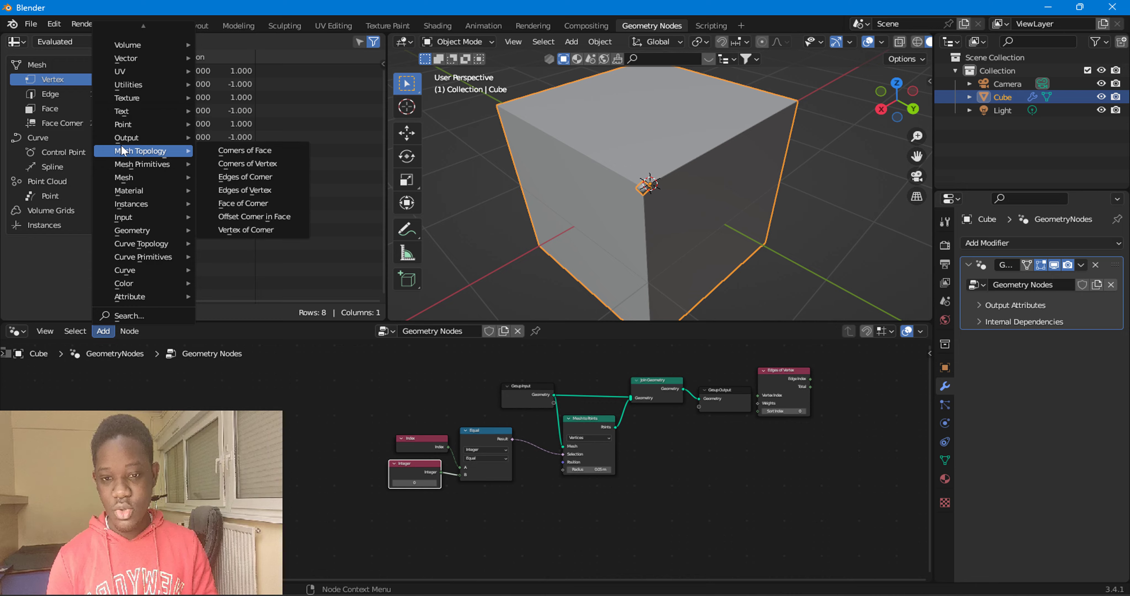
mouse_move(141, 150)
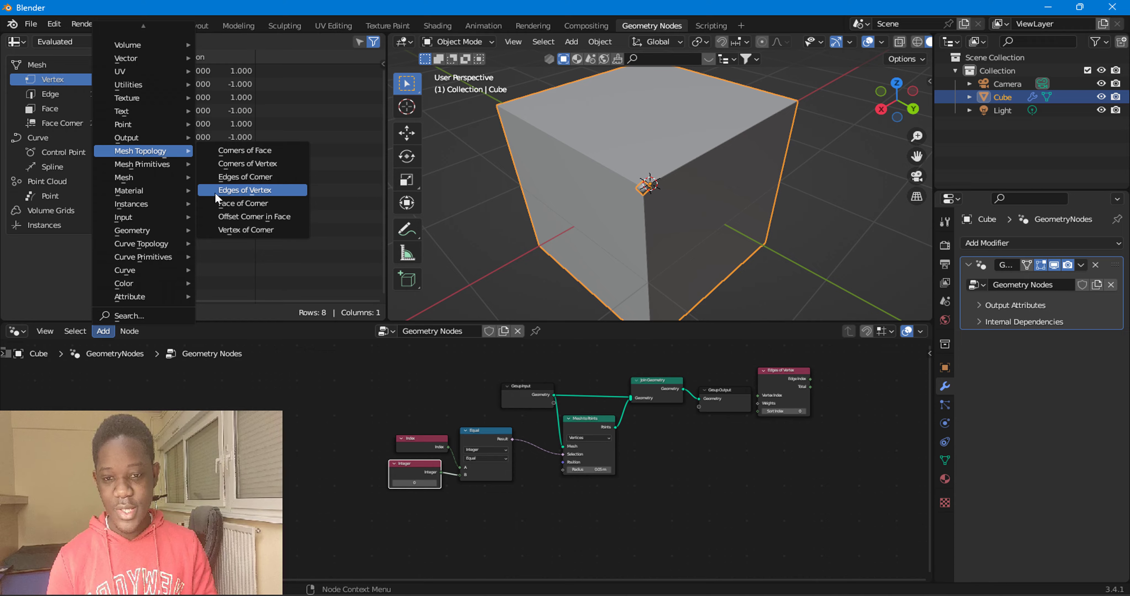
Add an Edges of Vertex node under the Integer node, feeding the Integer into its Vertex Index
click(225, 195)
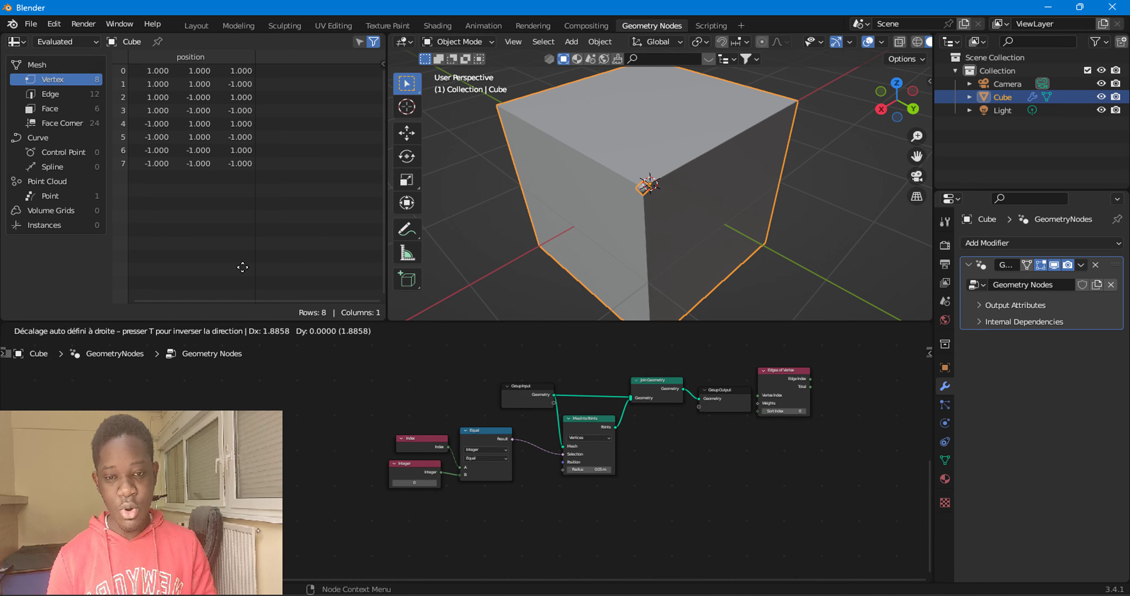
click(465, 482)
scroll(467, 485, up, 1)
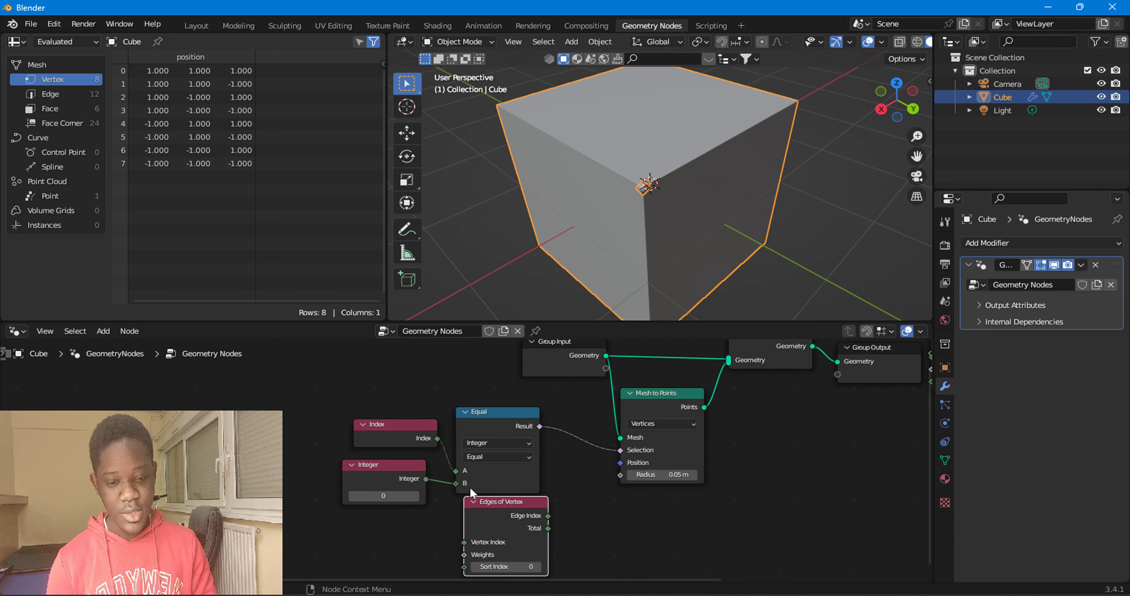
scroll(452, 438, up, 2)
drag(485, 444, 468, 448)
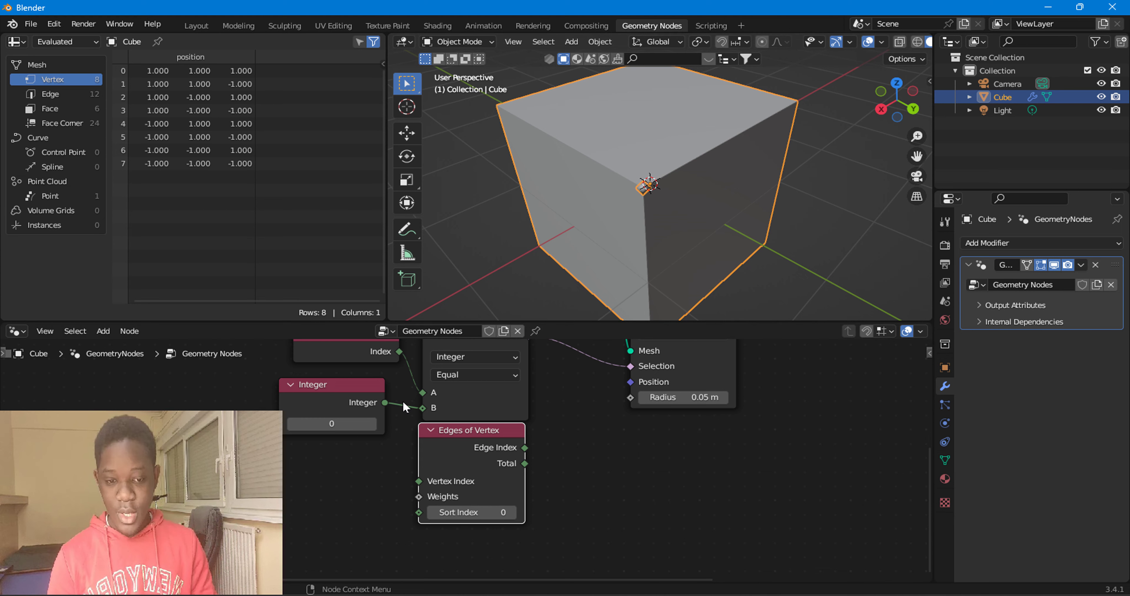
drag(385, 402, 425, 481)
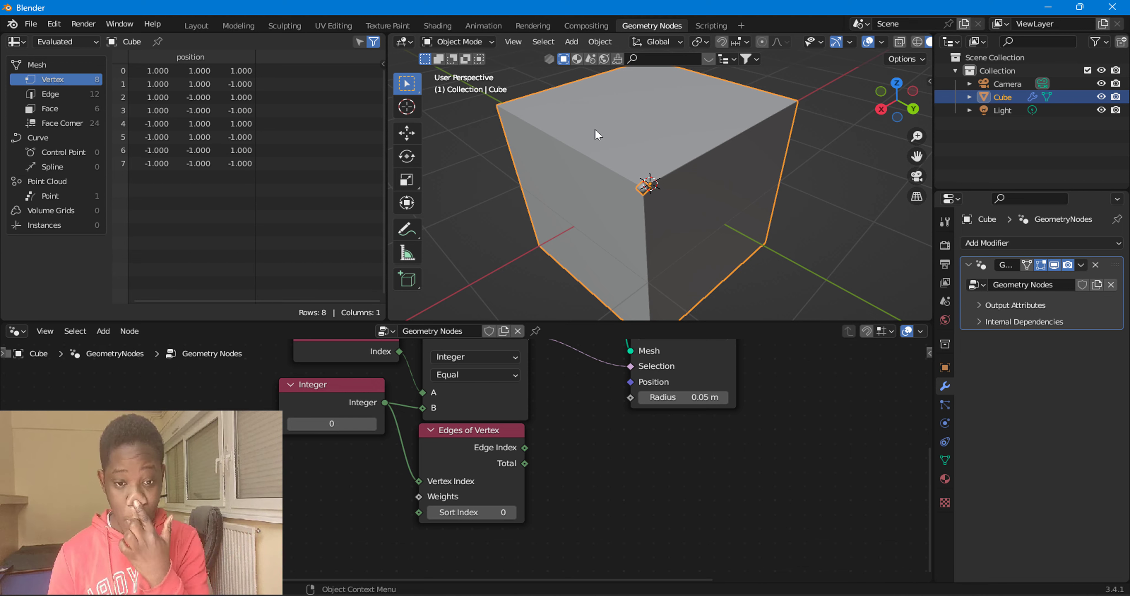
Remove the Integer-to-B link and rearrange the output-side nodes beside the Equal node
scroll(446, 439, down, 1)
scroll(447, 439, down, 1)
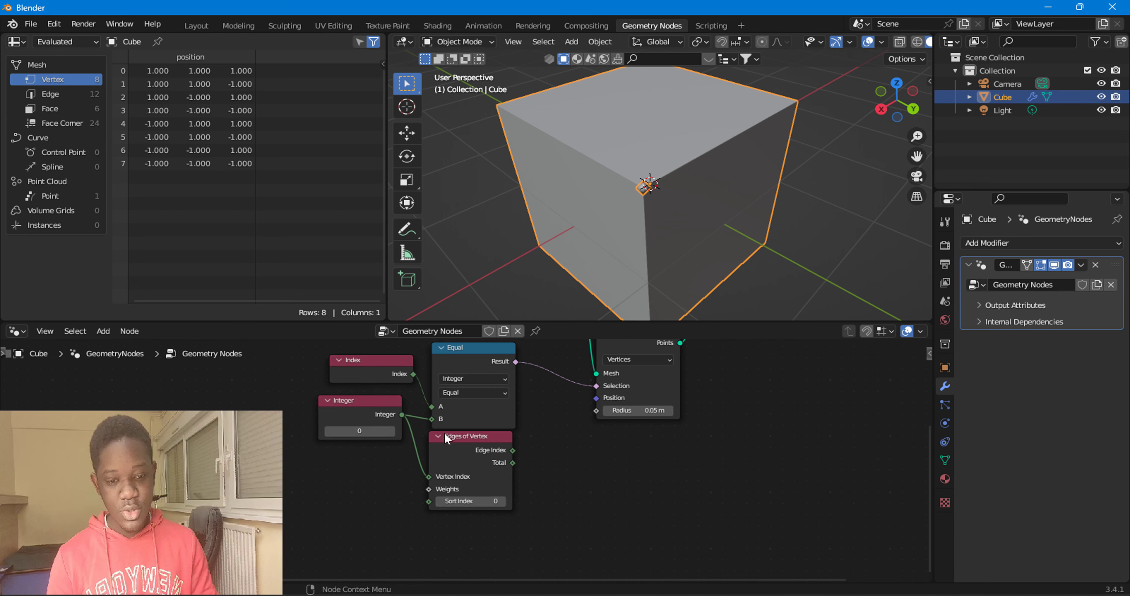
mouse_move(432, 419)
mouse_down()
mouse_move(408, 397)
mouse_move(412, 386)
mouse_up()
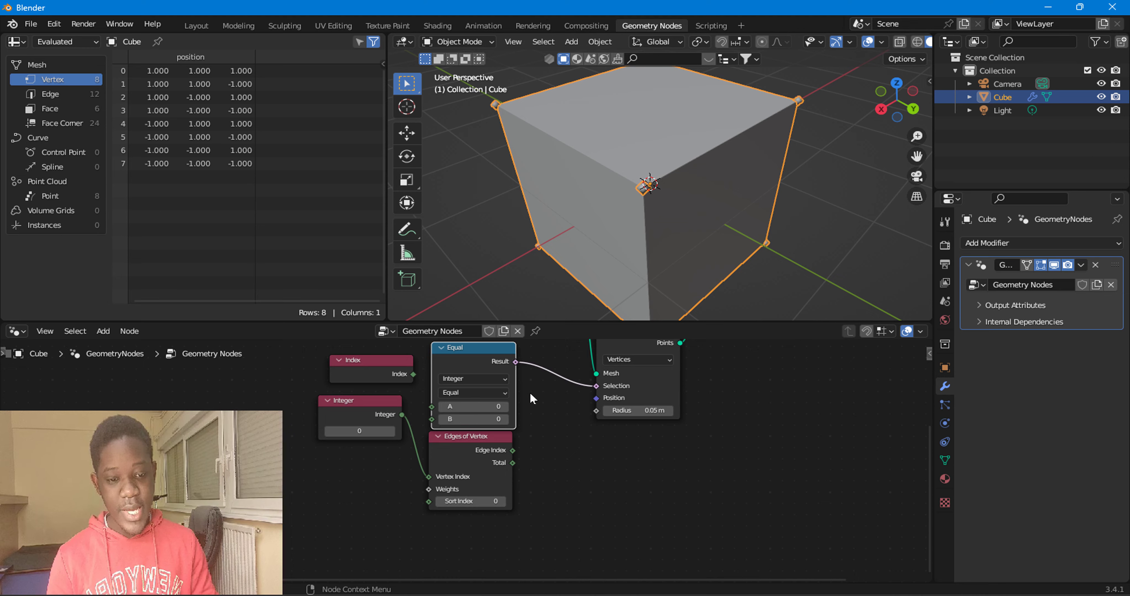
scroll(614, 405, down, 2)
scroll(601, 410, down, 1)
drag(493, 358, 750, 410)
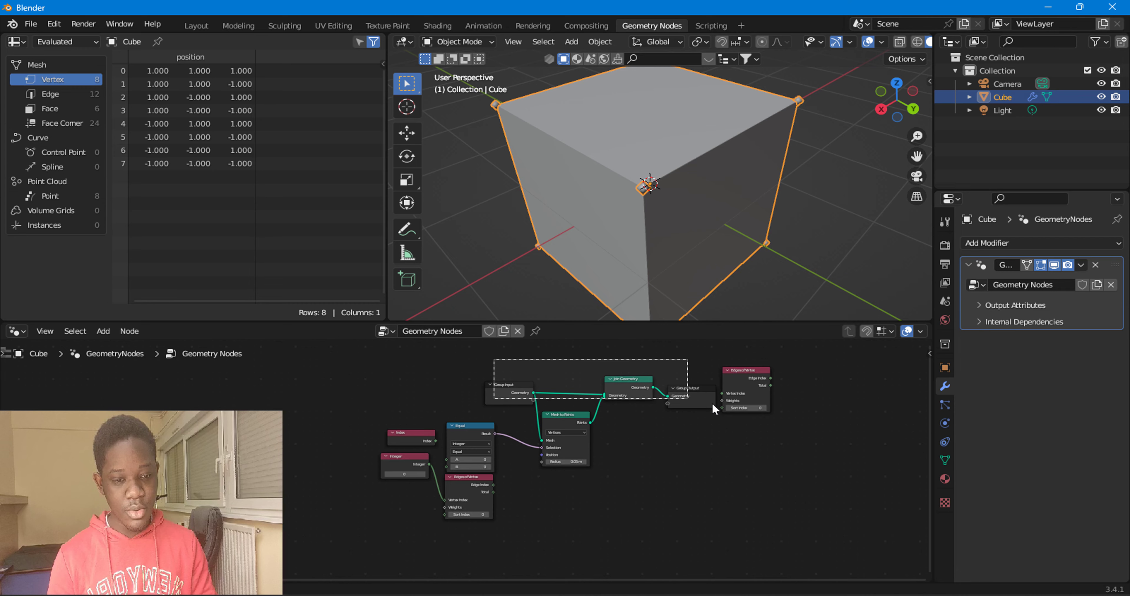
drag(491, 359, 733, 417)
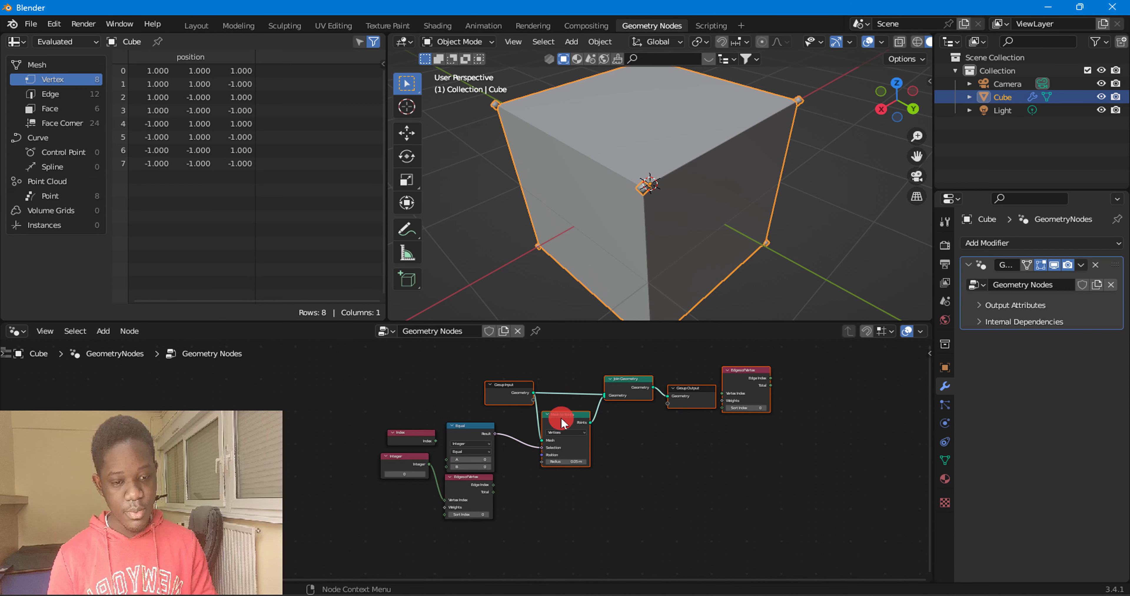
drag(563, 424, 643, 428)
scroll(588, 480, up, 2)
scroll(527, 487, up, 2)
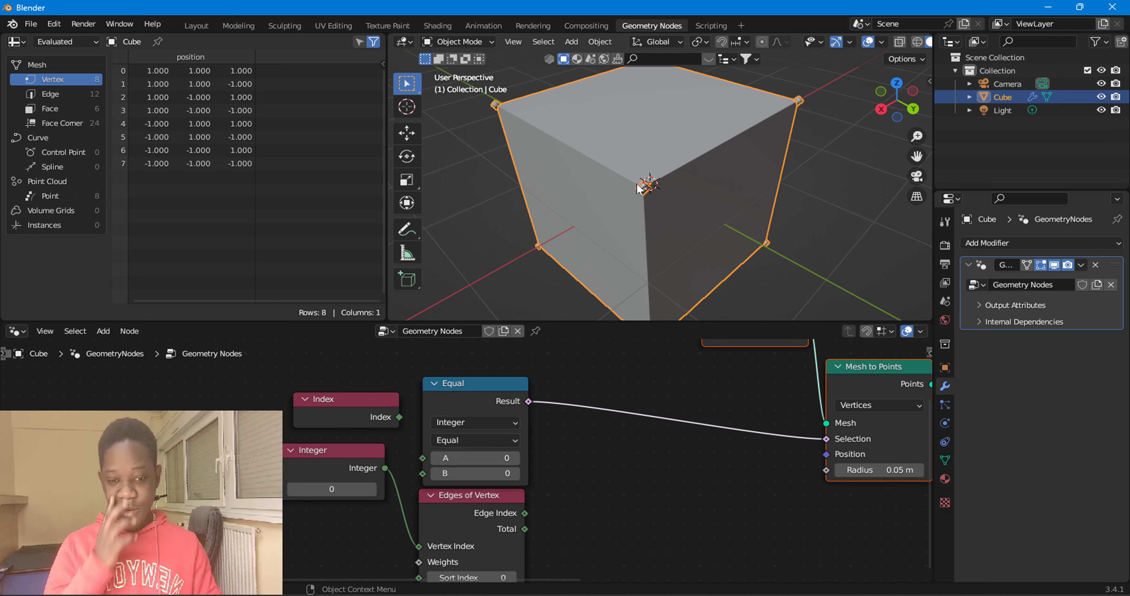
drag(474, 394, 671, 438)
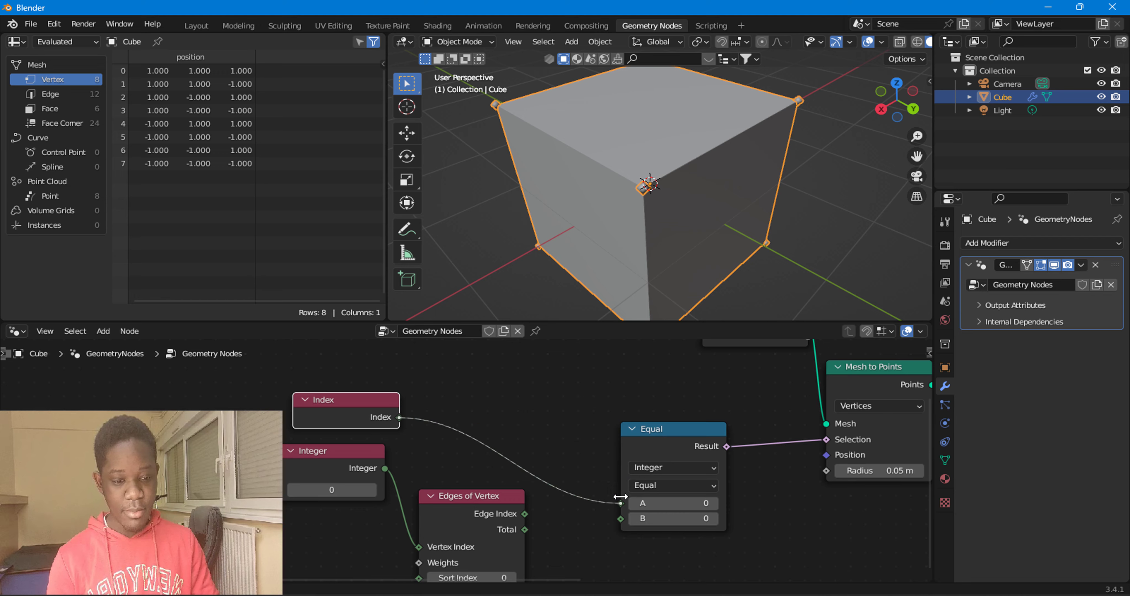
Connect Index to Equal's A and Edges of Vertex Edge Index to Equal's B
drag(398, 417, 621, 503)
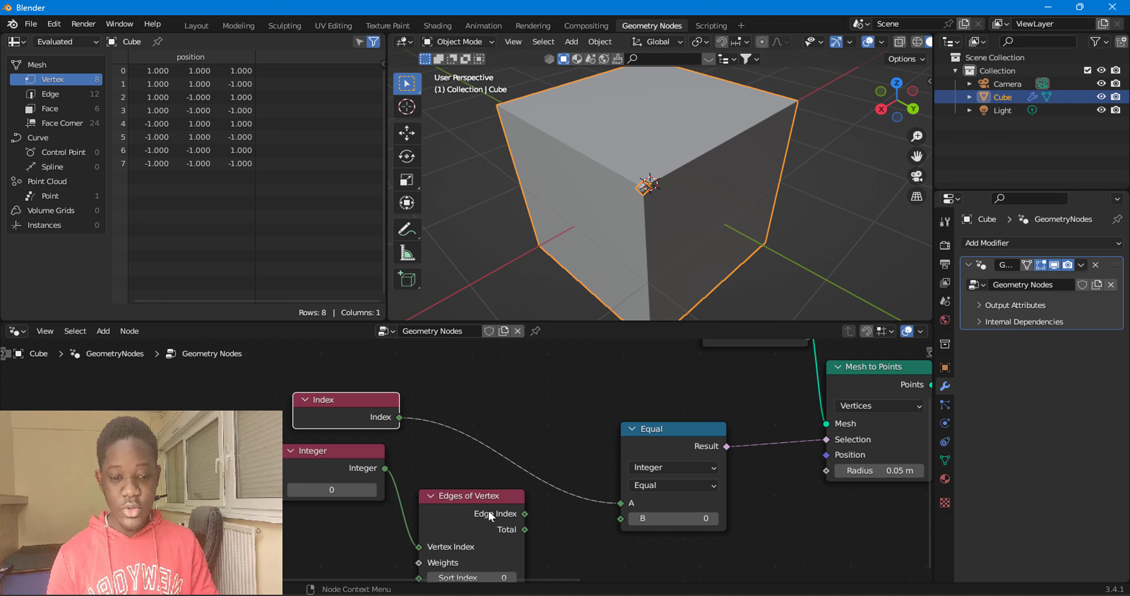
click(525, 516)
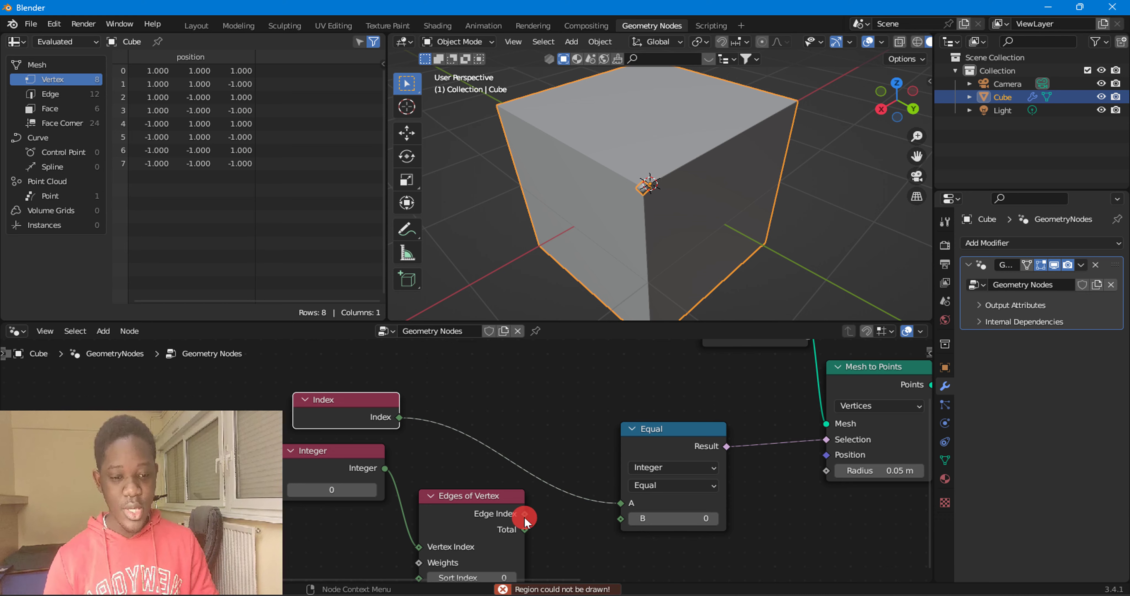
drag(524, 516, 629, 523)
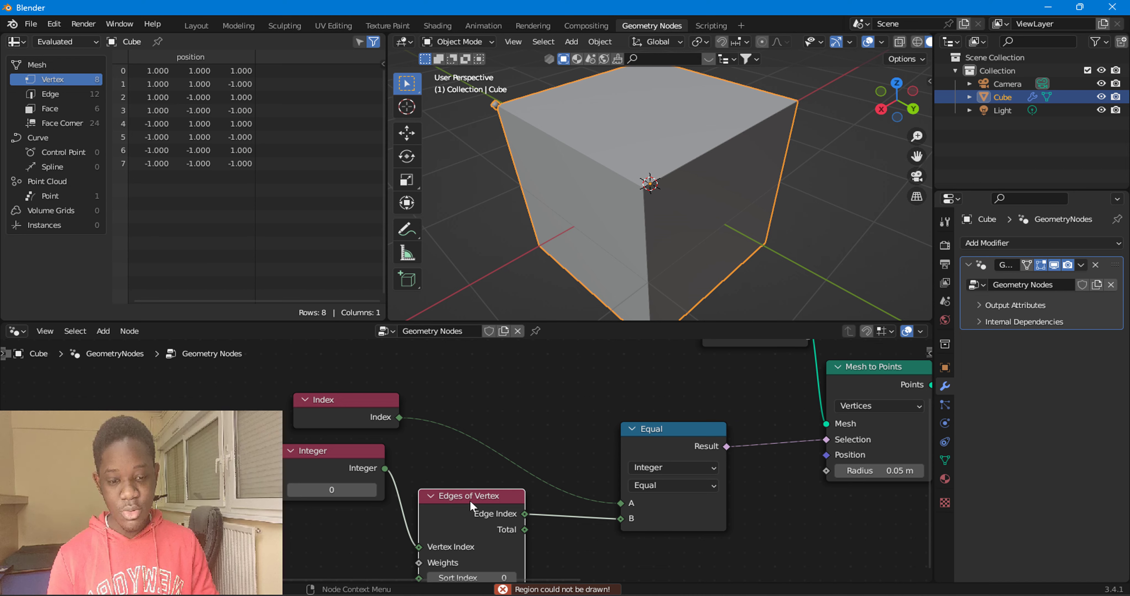
drag(362, 421, 488, 470)
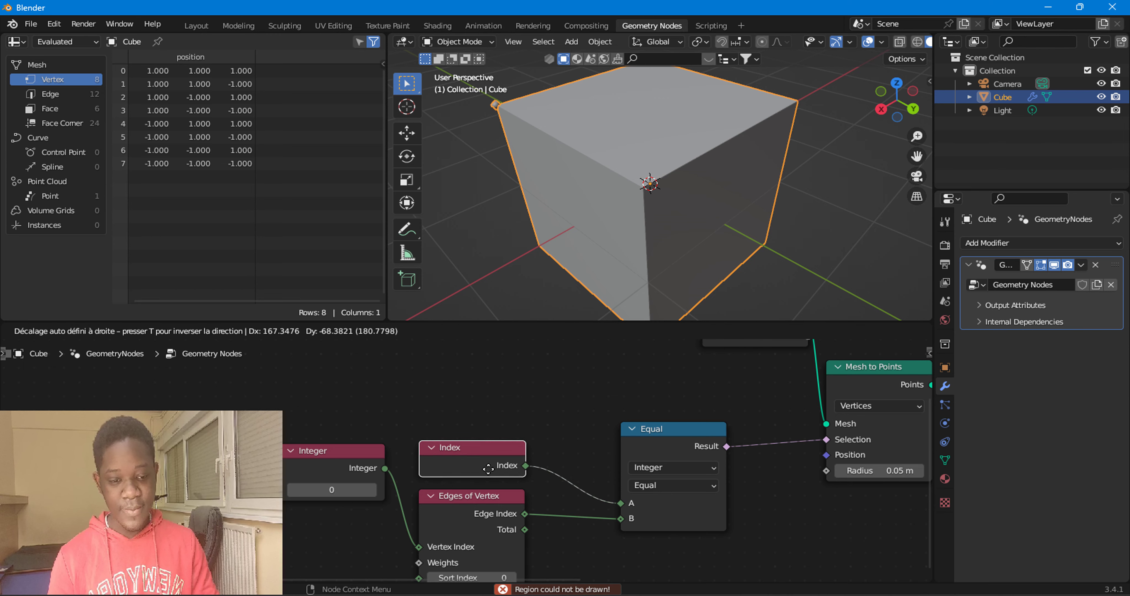
middle_drag(703, 448, 608, 400)
middle_drag(626, 156, 655, 154)
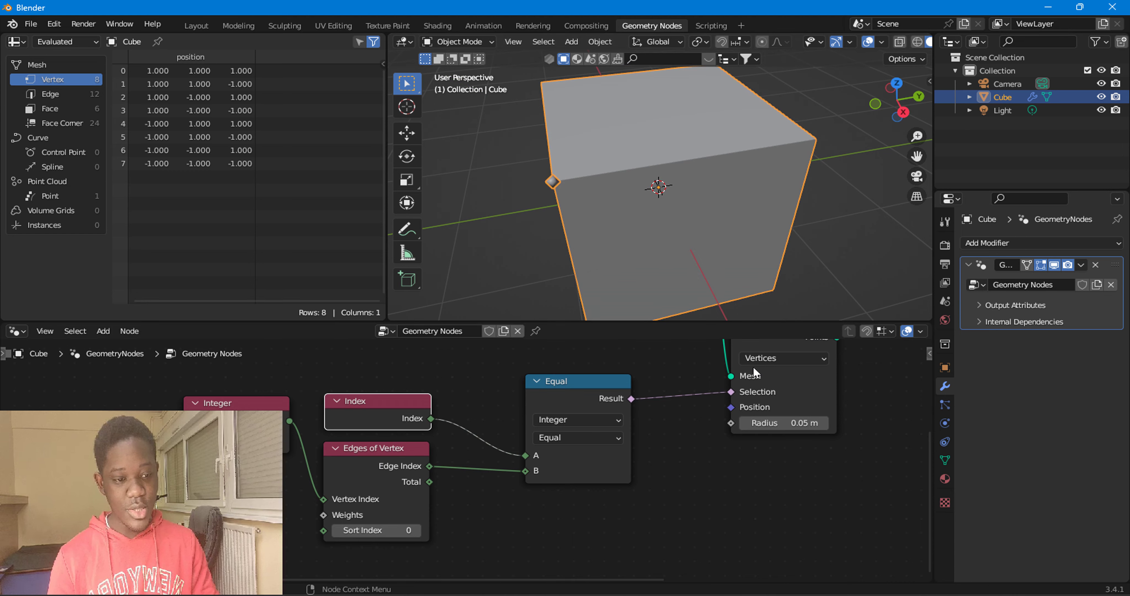
Switch the Mesh to Points mode from Vertices to Edges
click(763, 358)
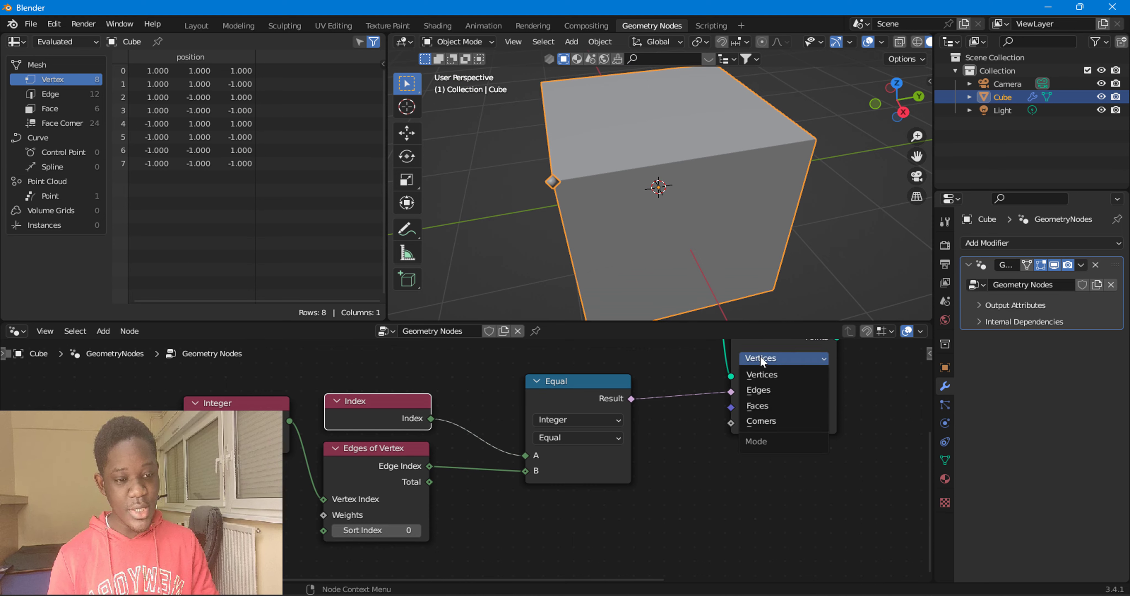
click(758, 391)
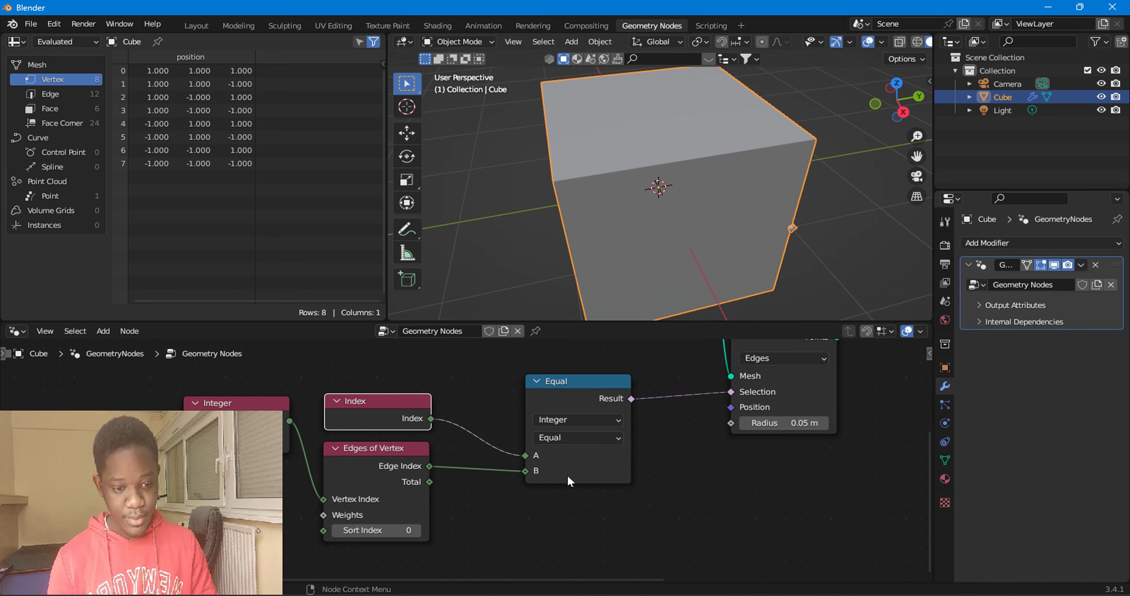
middle_drag(418, 474, 522, 458)
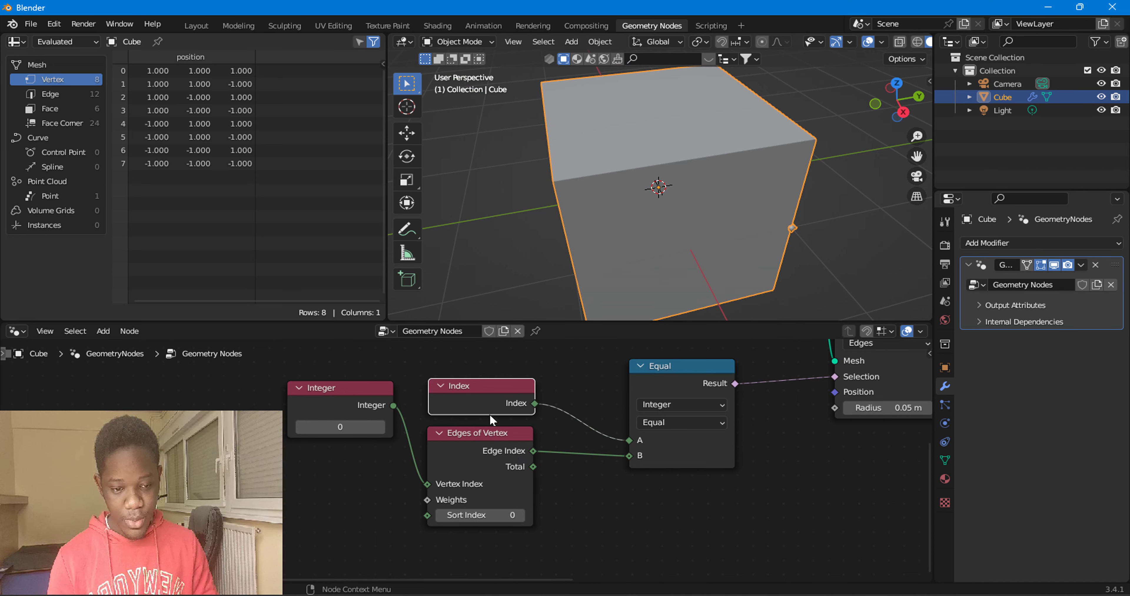
scroll(738, 430, down, 1)
scroll(726, 435, down, 1)
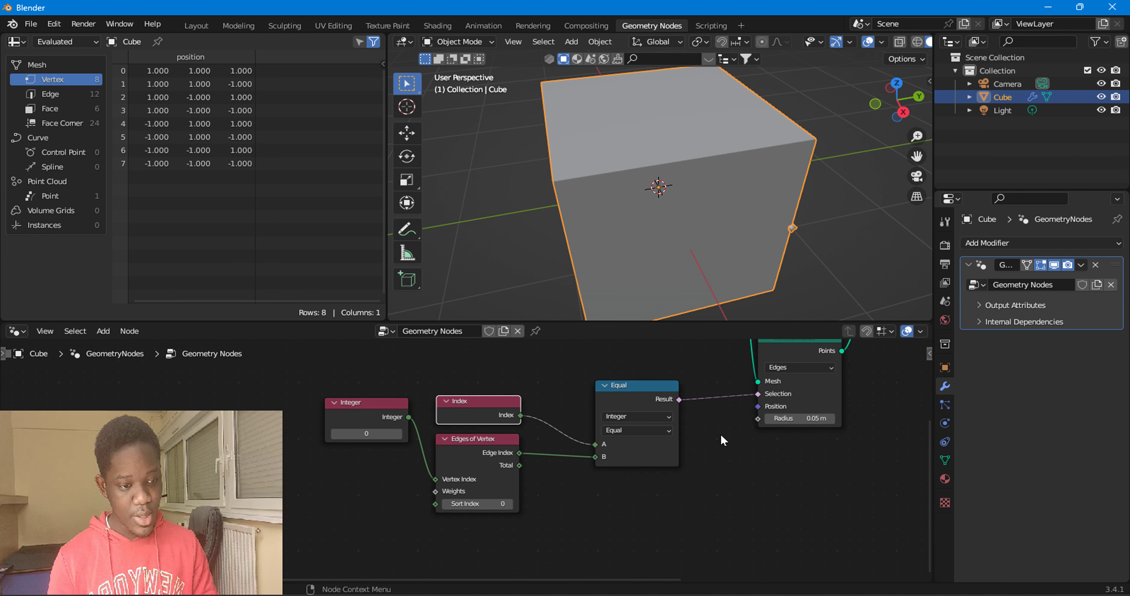
Tidy the Equal, Index, Edges of Vertex and Integer nodes, then orbit to the cube's side
drag(643, 405, 665, 382)
drag(476, 413, 547, 373)
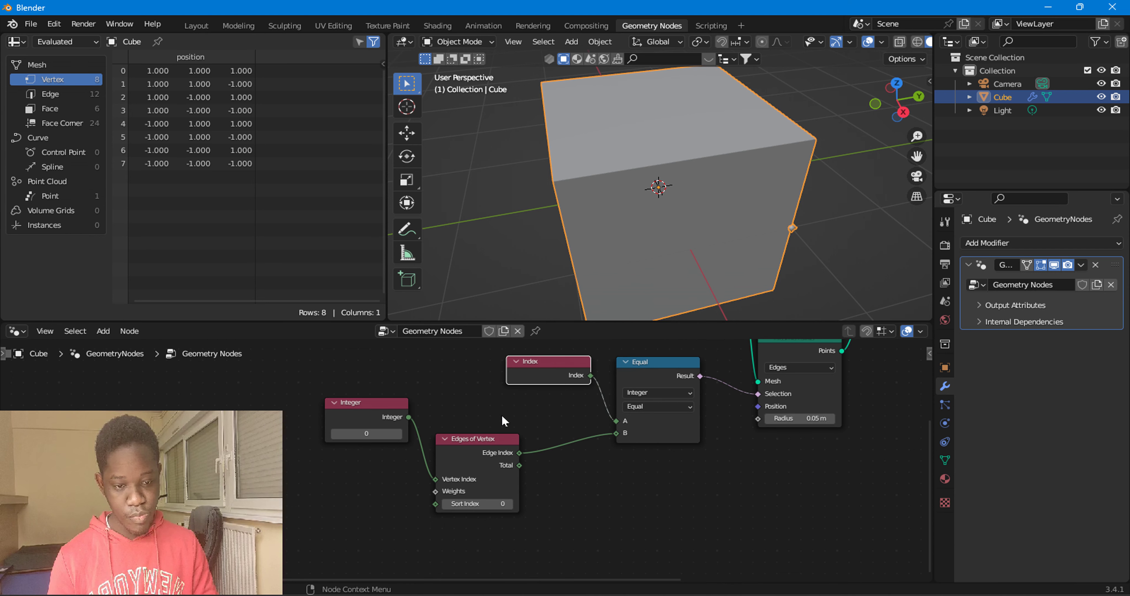
drag(469, 459, 527, 421)
drag(366, 414, 417, 411)
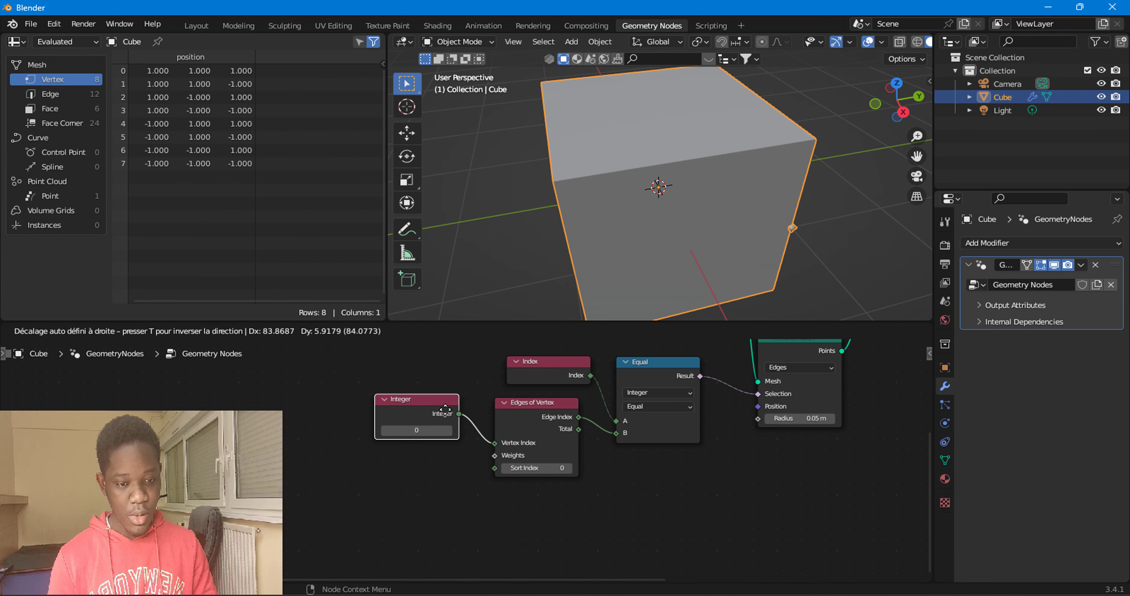
middle_drag(745, 211, 641, 202)
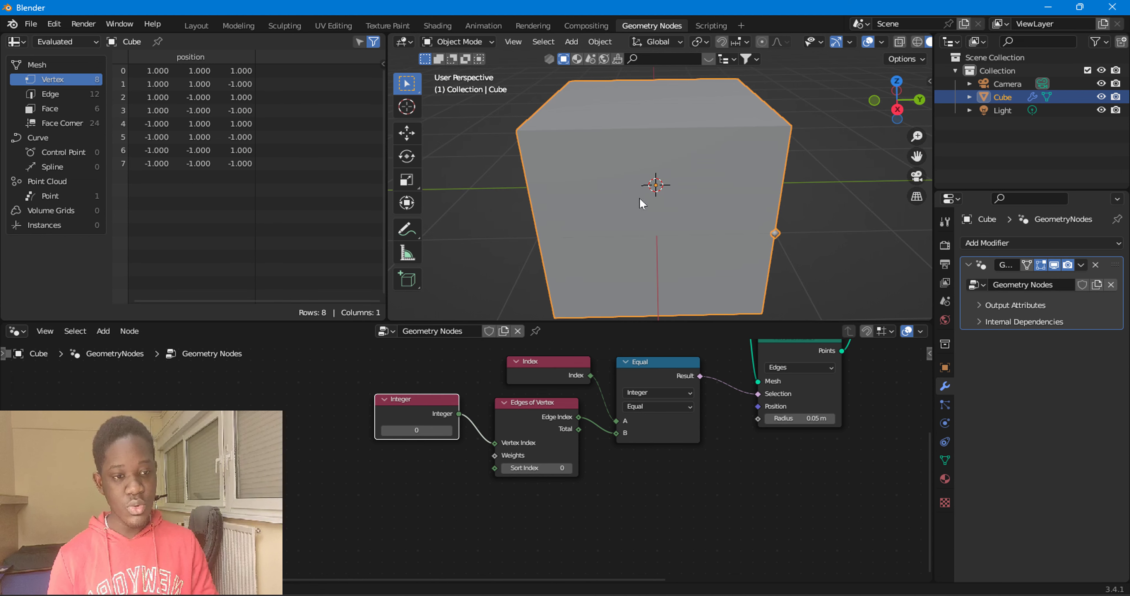
scroll(593, 500, up, 2)
Raise Edges of Vertex's Sort Index from 7 to 11 and set the Integer node to 1
mouse_move(605, 474)
mouse_down()
mouse_move(632, 474)
mouse_move(623, 471)
mouse_up()
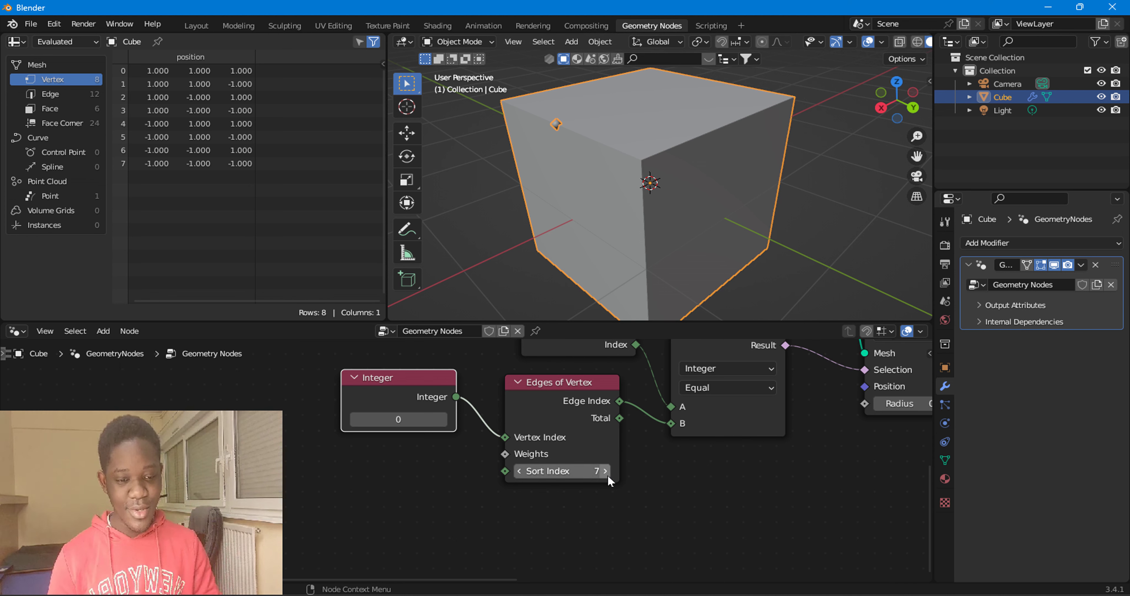
drag(608, 471, 650, 471)
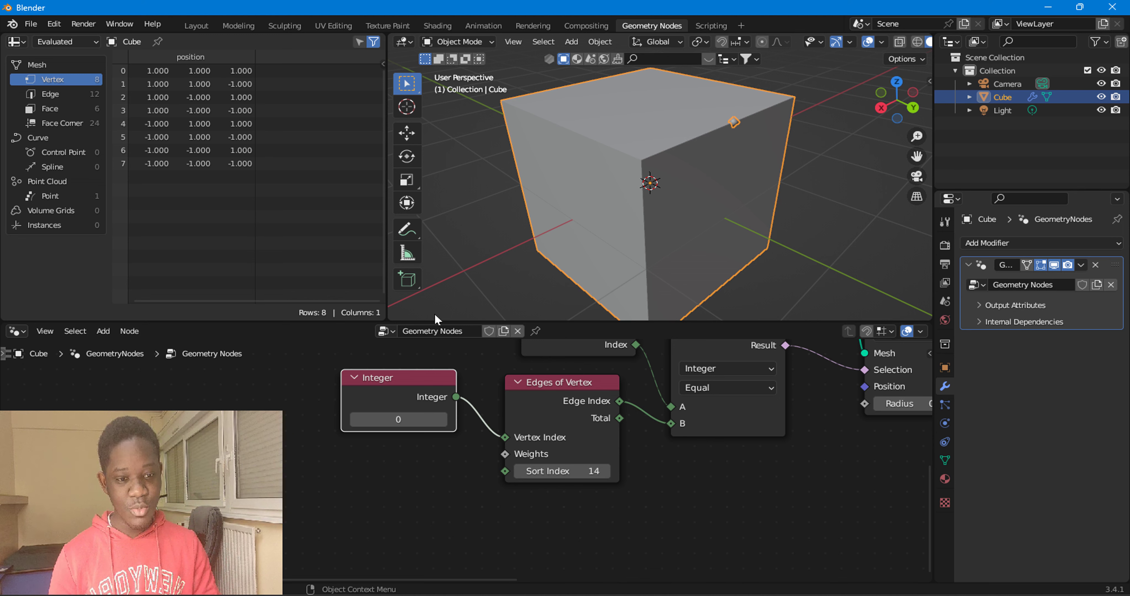
click(443, 420)
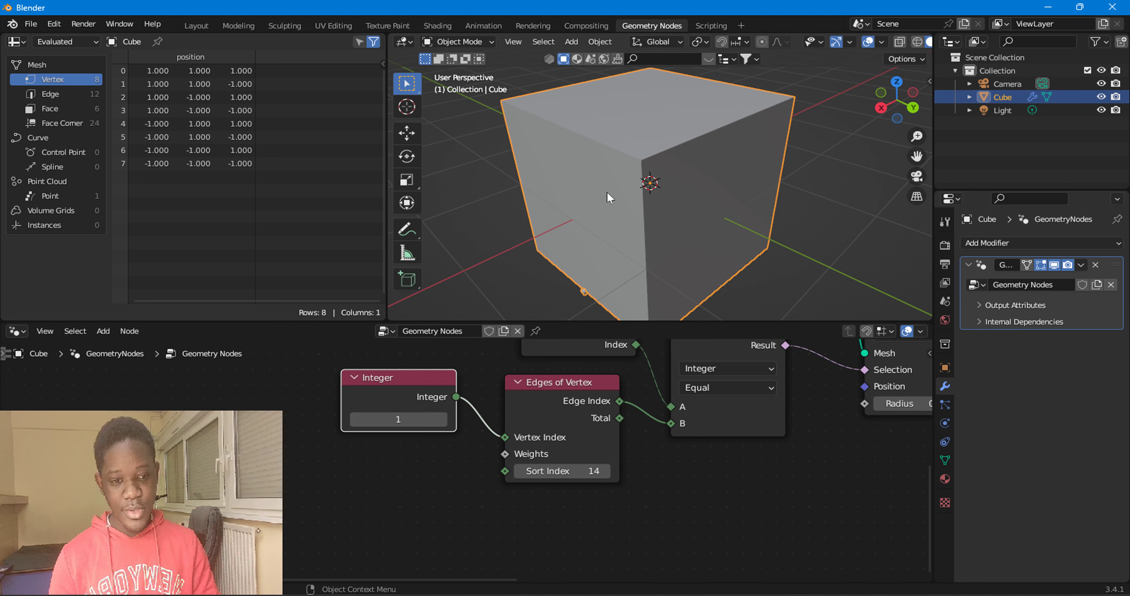
middle_drag(609, 198, 658, 140)
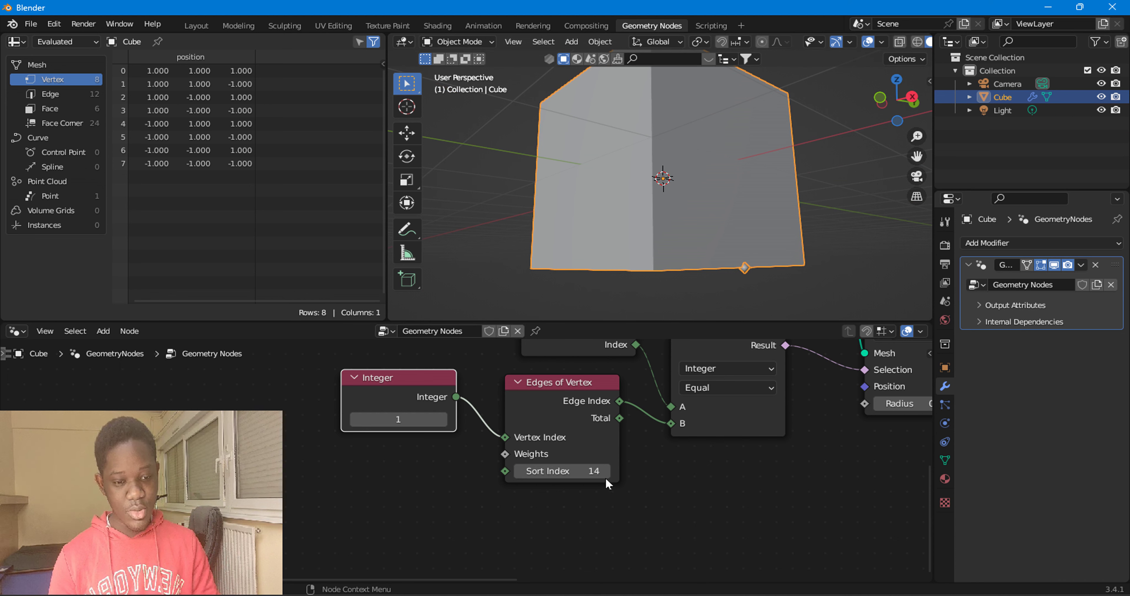
Step Sort Index up through 18 and 23 to 25, checking where the point moves
drag(607, 479, 627, 479)
mouse_move(749, 209)
middle_down()
mouse_move(579, 167)
mouse_move(590, 192)
mouse_move(701, 235)
middle_up()
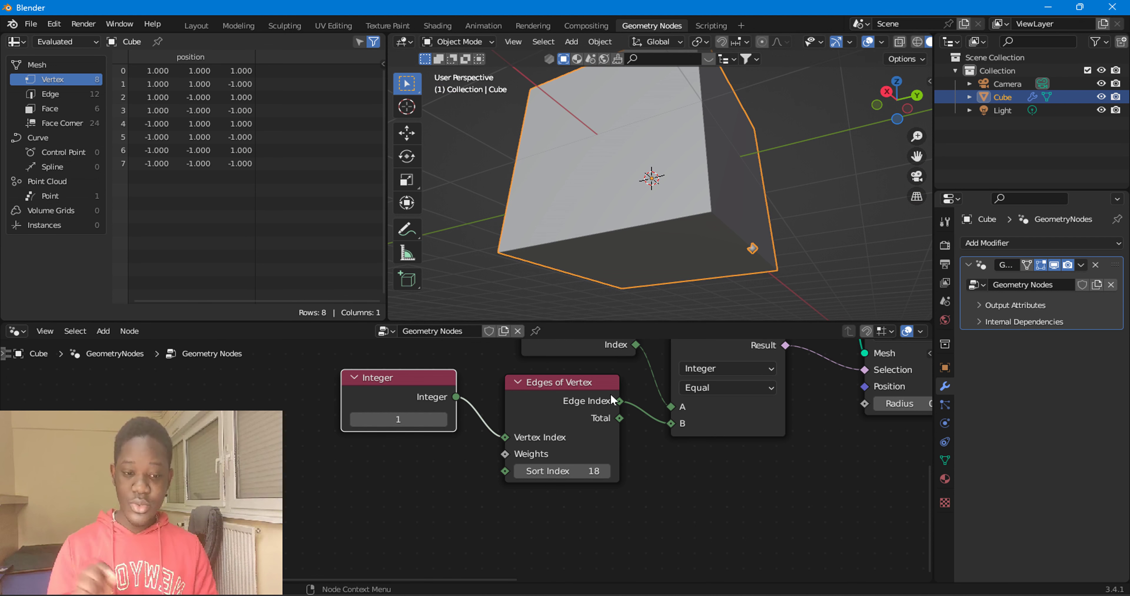
click(603, 471)
click(648, 469)
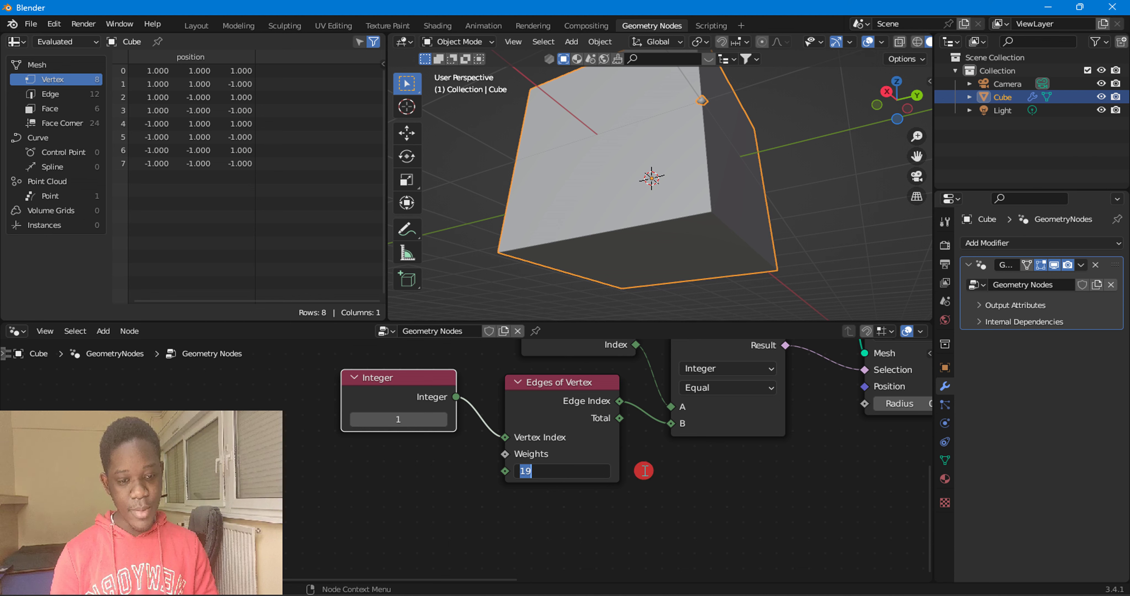
click(606, 471)
click(606, 471)
click(605, 471)
click(606, 471)
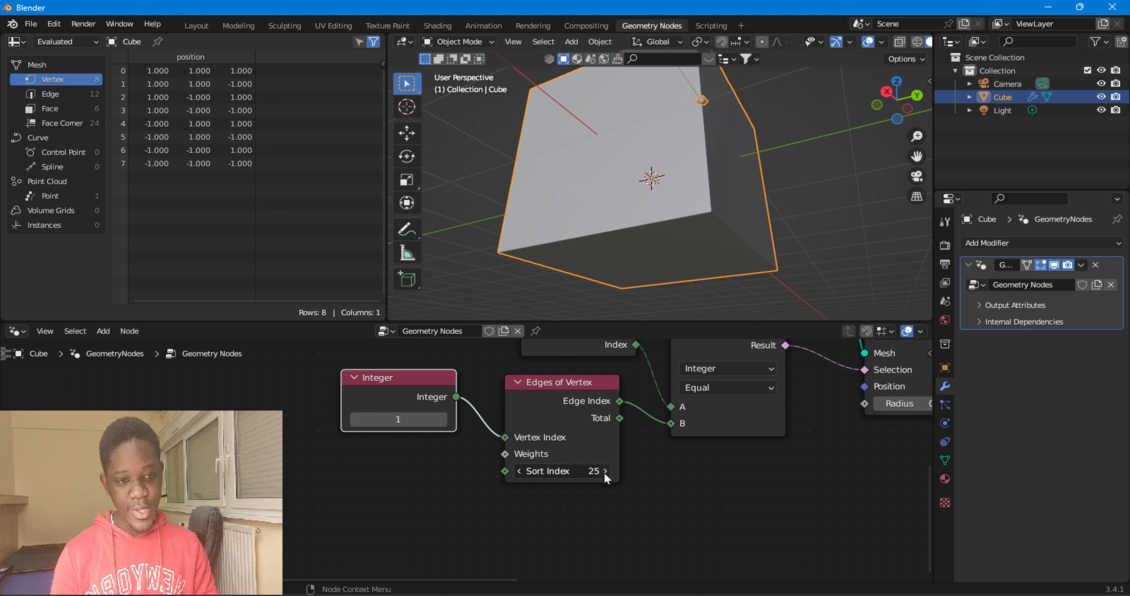